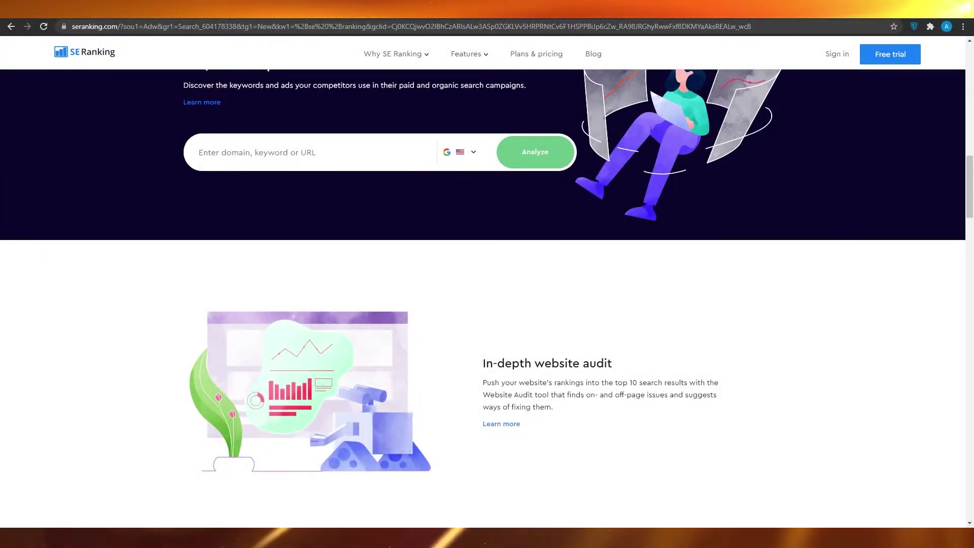
- Return to the top of the SE Ranking homepage and start the 14-day free trial
scroll(183, 295, up, 10)
scroll(184, 295, up, 5)
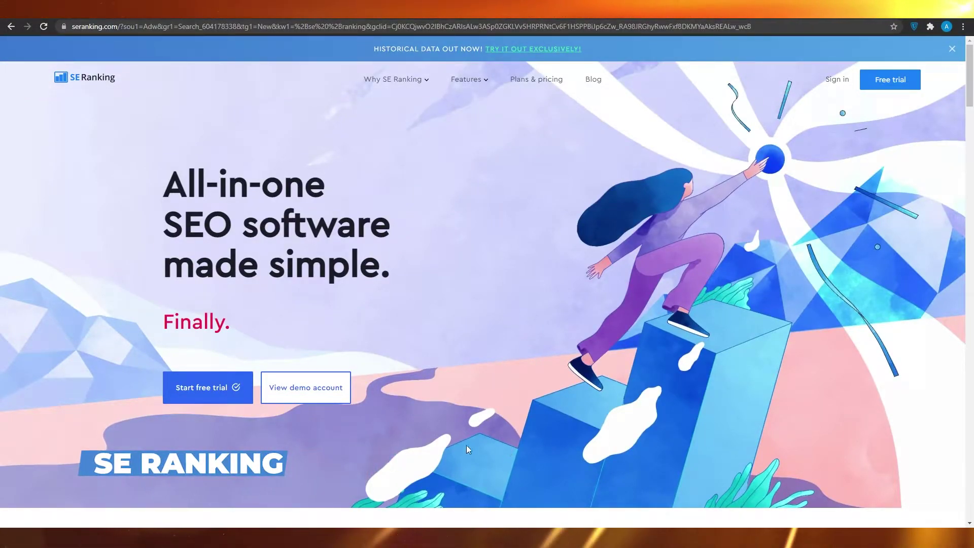
click(205, 395)
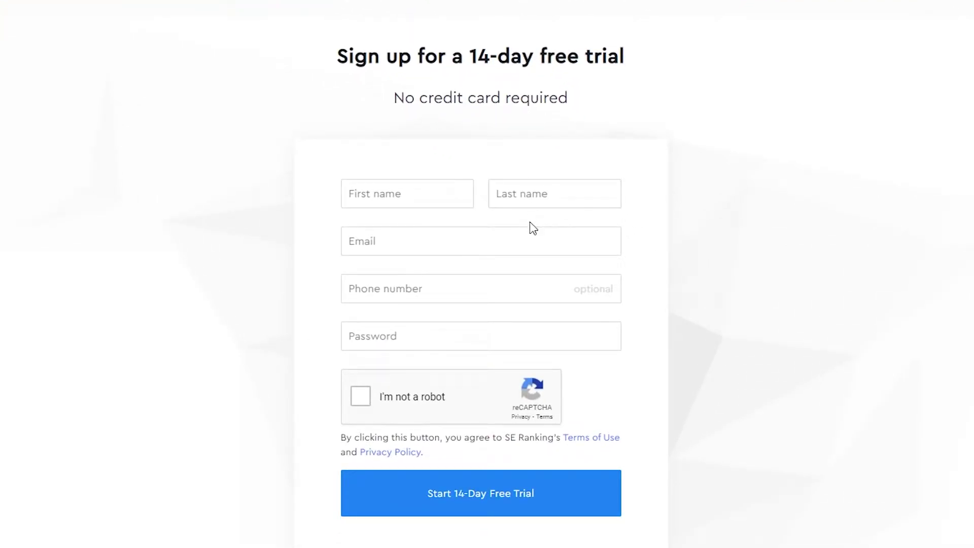
- Scroll down the free trial registration form to complete the sign-up
scroll(543, 307, down, 5)
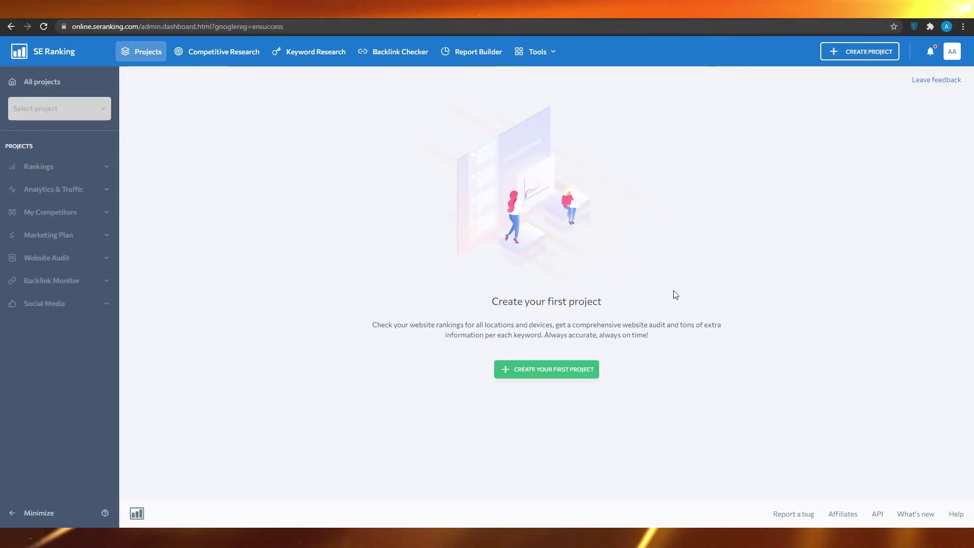
- Start a new project with Create Your First Project on the empty dashboard
click(578, 369)
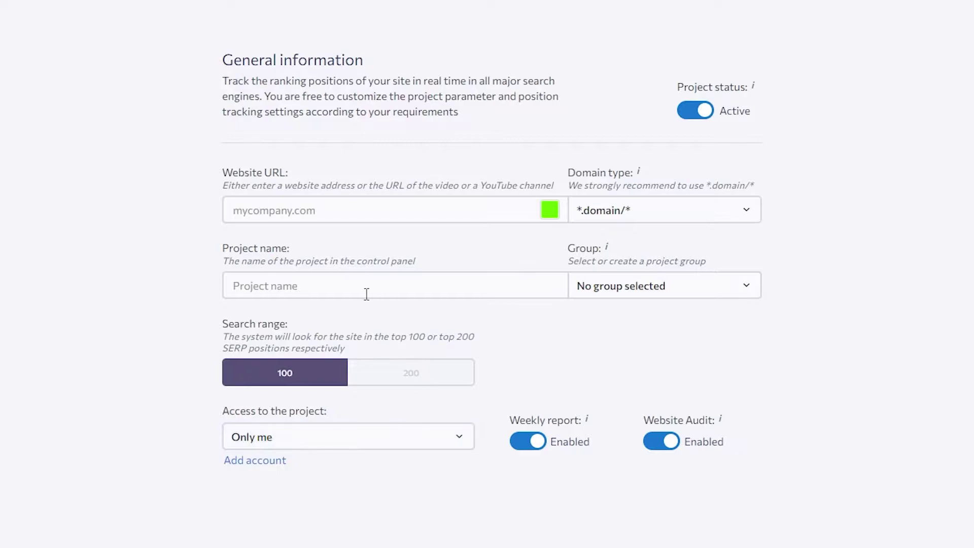
- Enter smallwoodmotions.com as the website URL with domain type domain/*
click(336, 221)
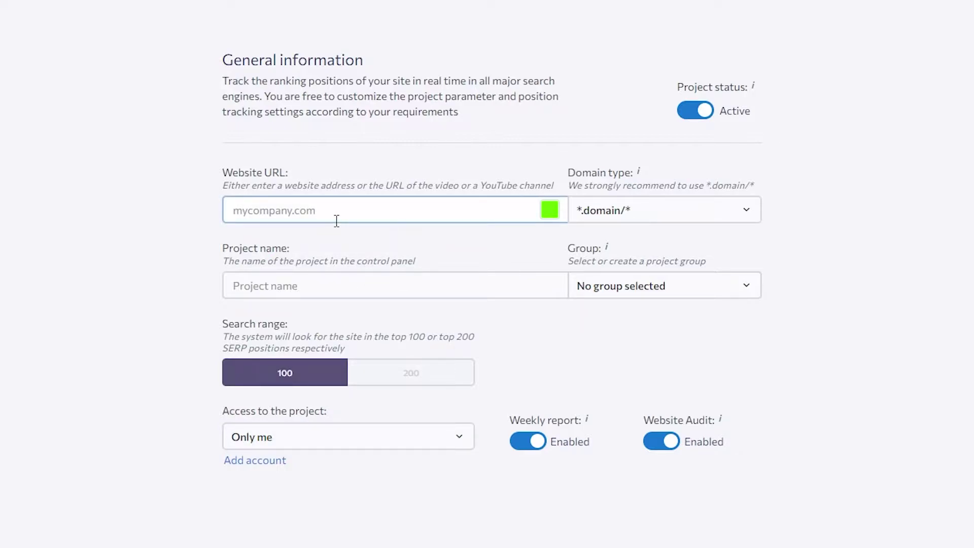
text(small)
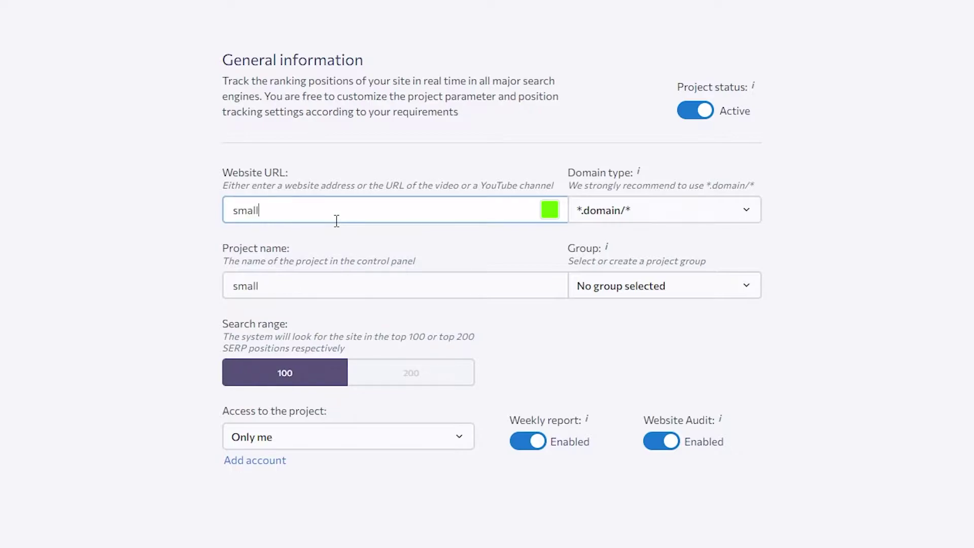
text(woodmotions)
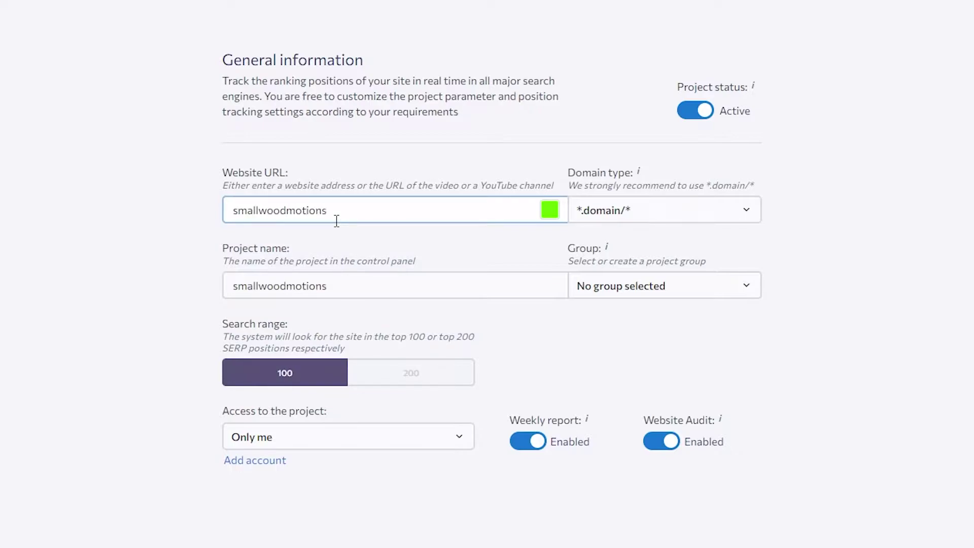
click(647, 219)
click(637, 283)
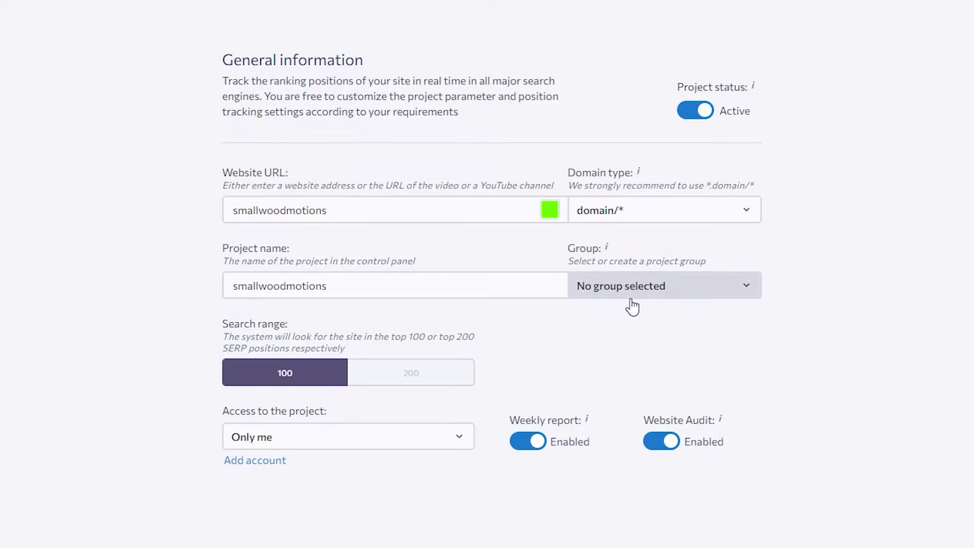
click(384, 207)
text(.com)
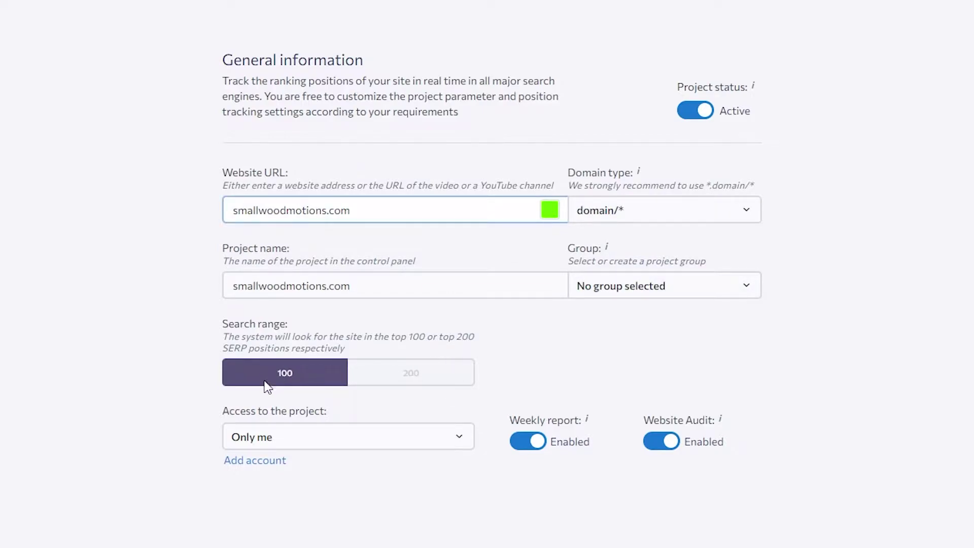
- Replace the address with youtube.com, then weightloss101.googlesites.com, and let it validate
click(240, 207)
drag(419, 211, 232, 210)
key(BackSpace)
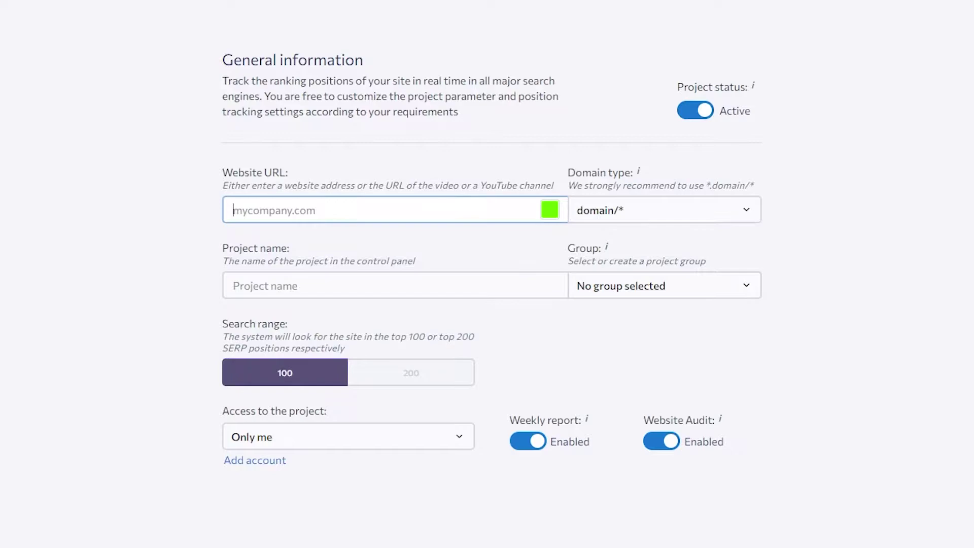
text(youtube.com)
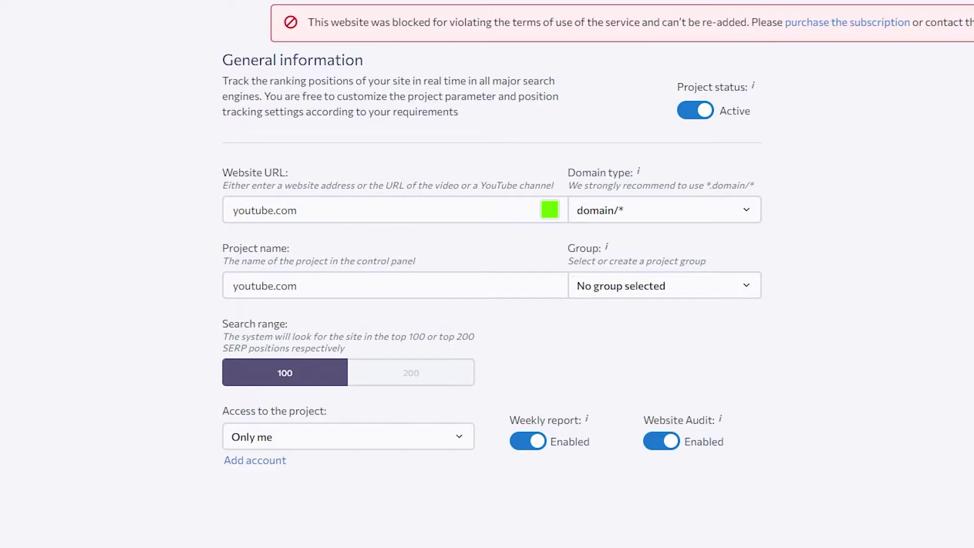
drag(304, 210, 198, 204)
key(BackSpace)
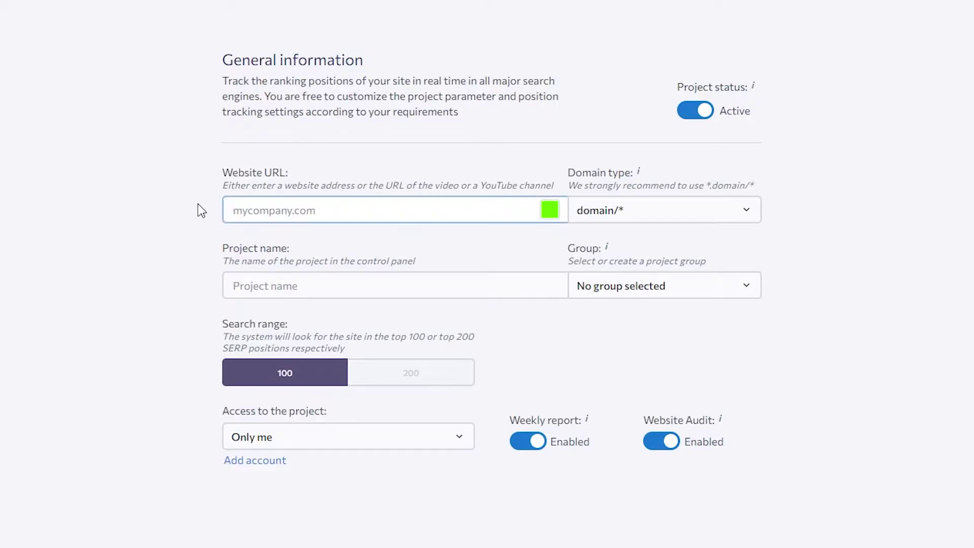
text(weightloss)
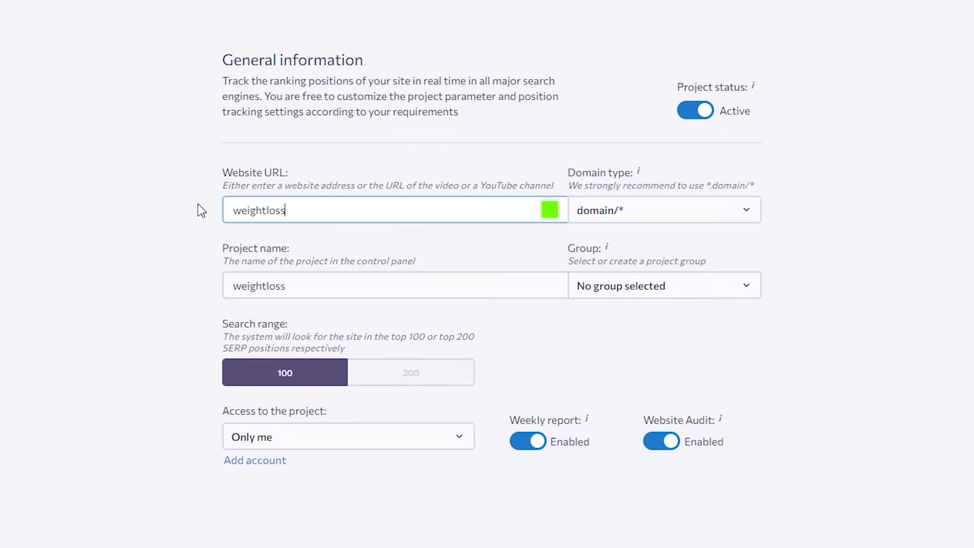
text(101.googlesites.com)
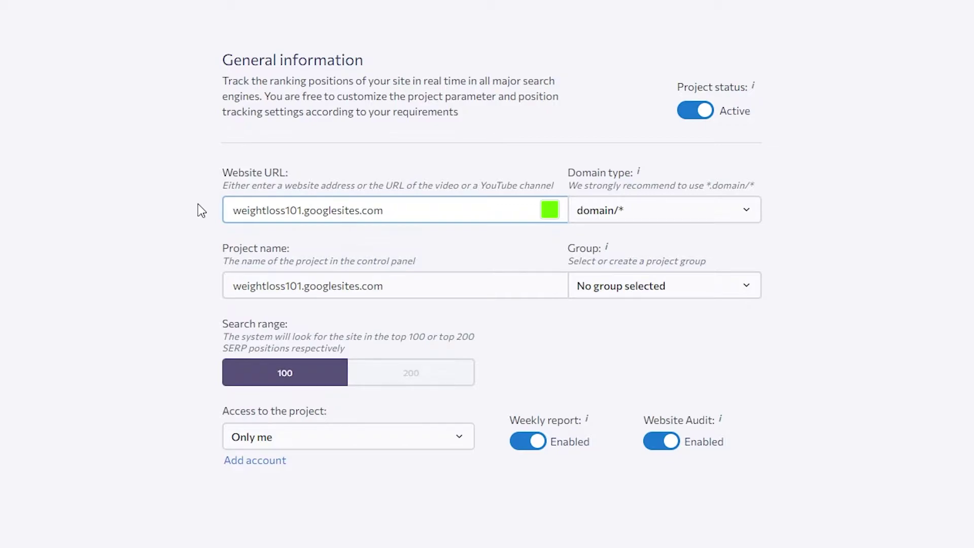
click(633, 513)
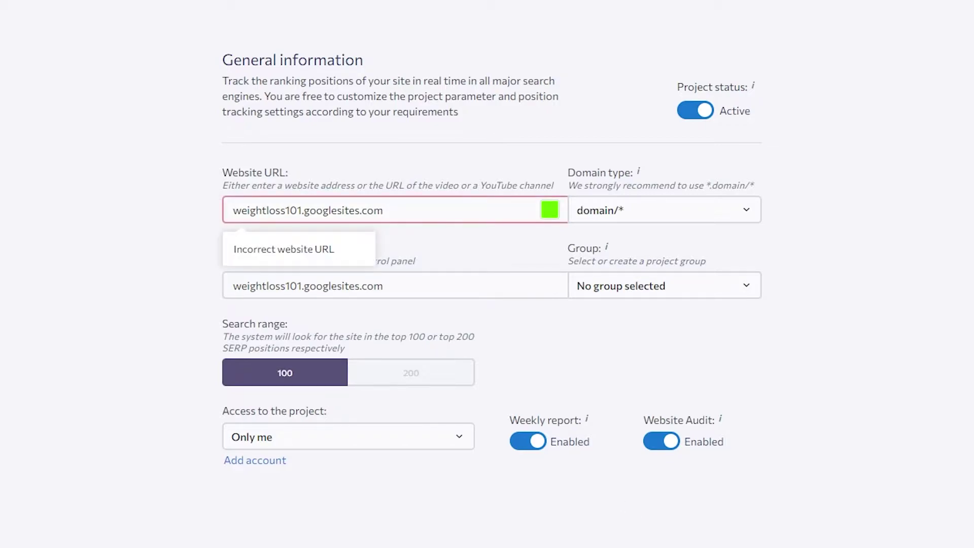
- Replace the rejected address with gmail.com as the project website
drag(434, 206, 220, 210)
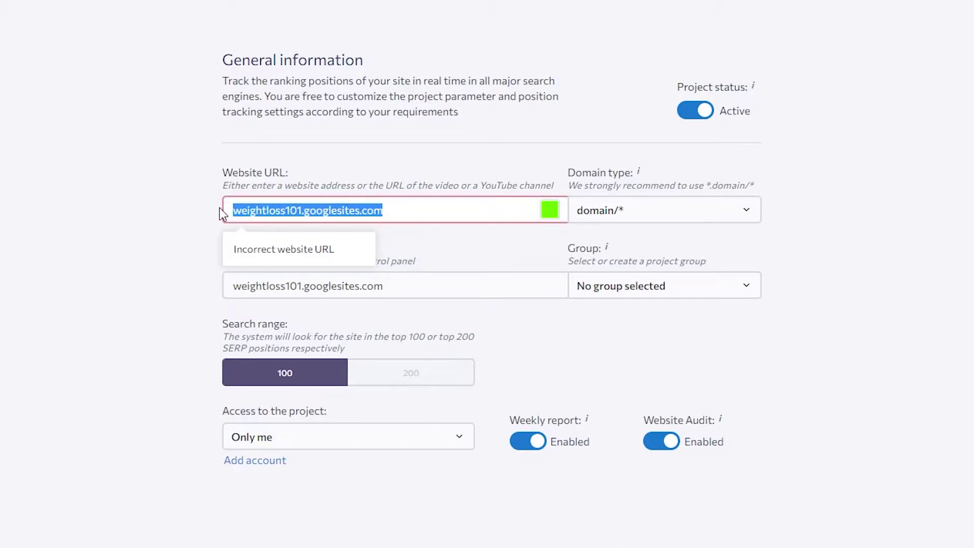
key(BackSpace)
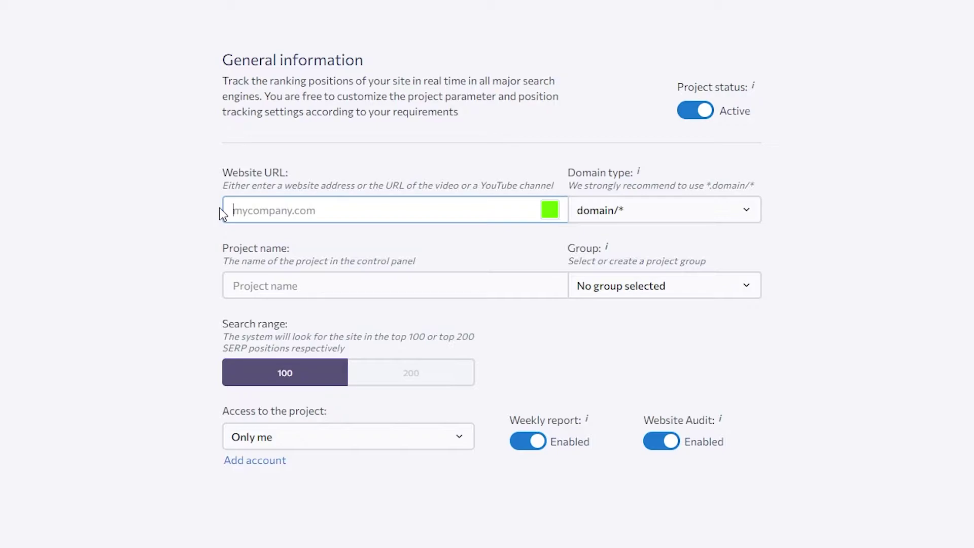
text(gmail.cio)
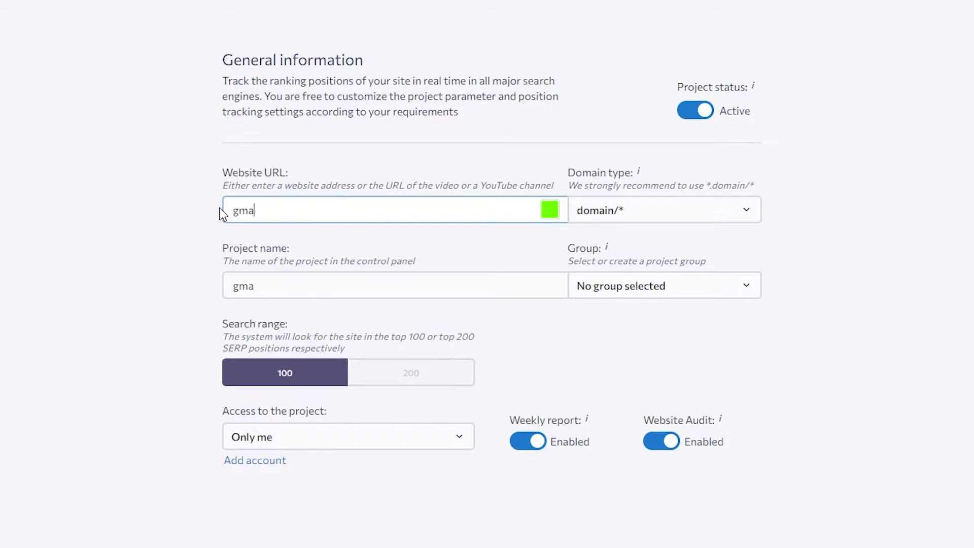
key(BackSpace)
key(BackSpace)
text(om)
key(Tab)
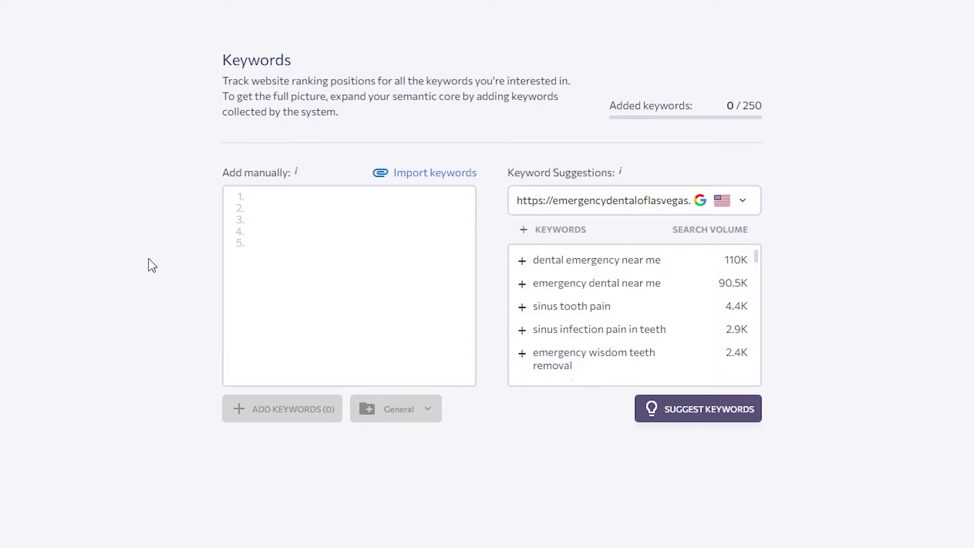
- Add five suggested keywords, from dental emergency near me to sinus tooth pain, and continue
click(345, 222)
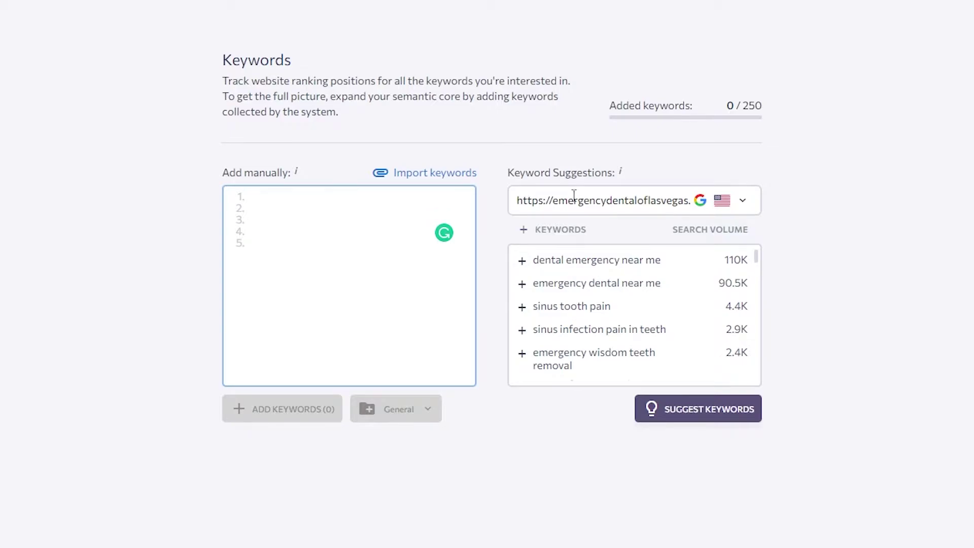
click(523, 264)
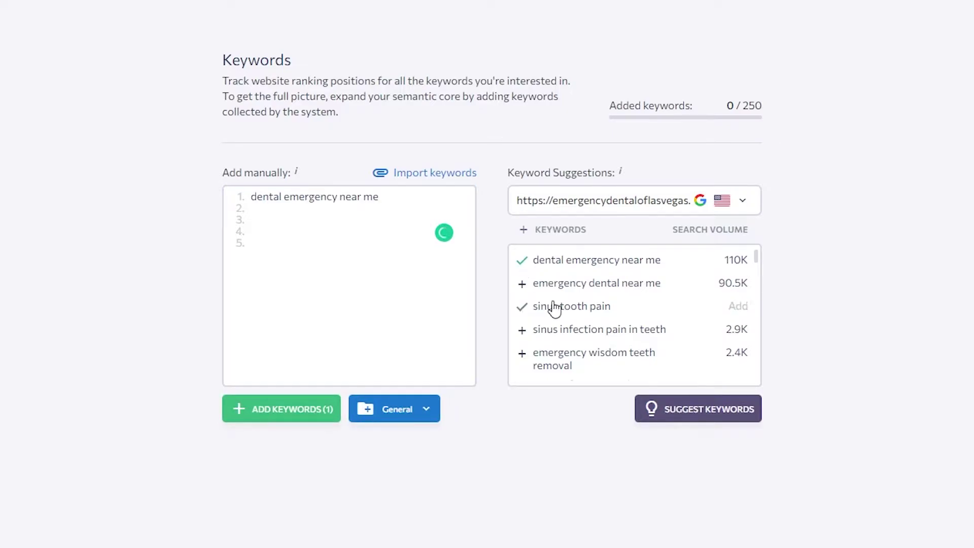
click(533, 288)
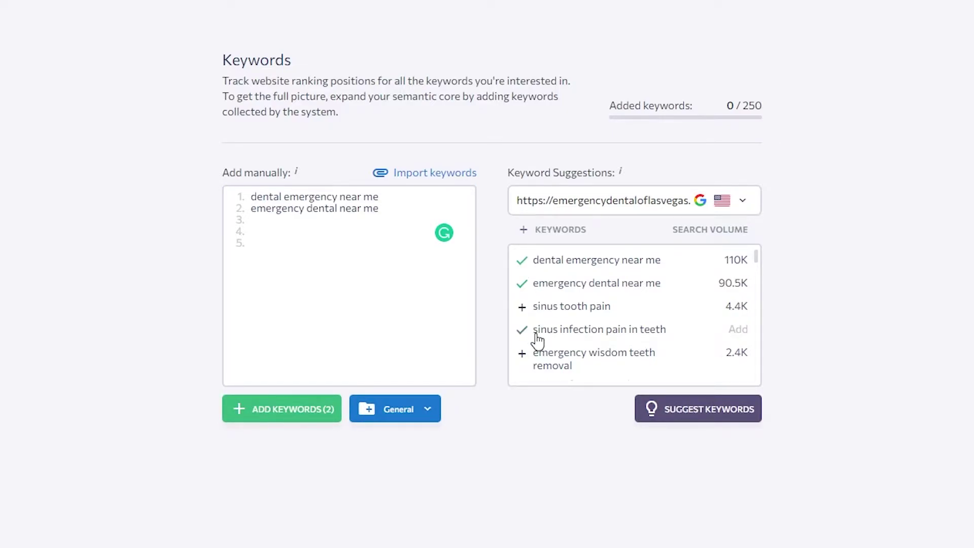
click(535, 373)
click(568, 330)
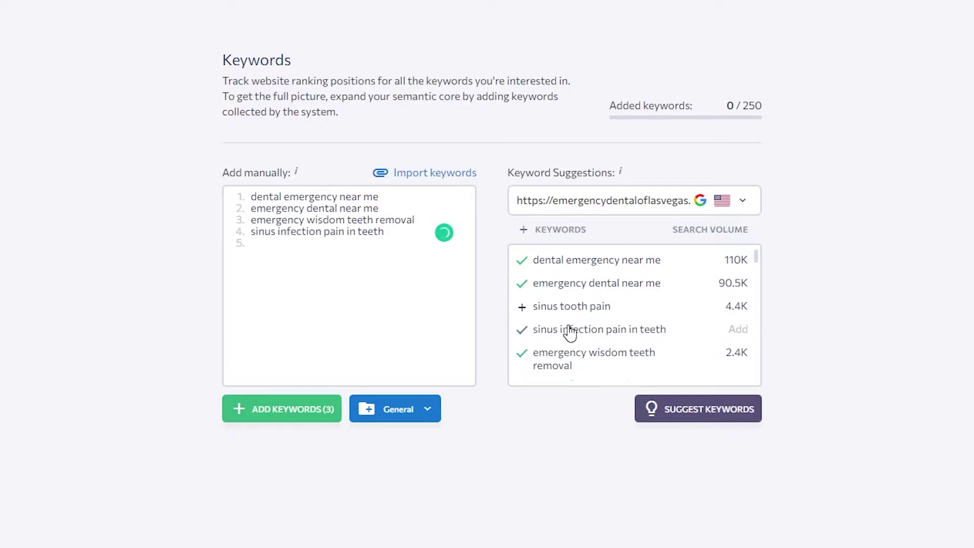
click(532, 316)
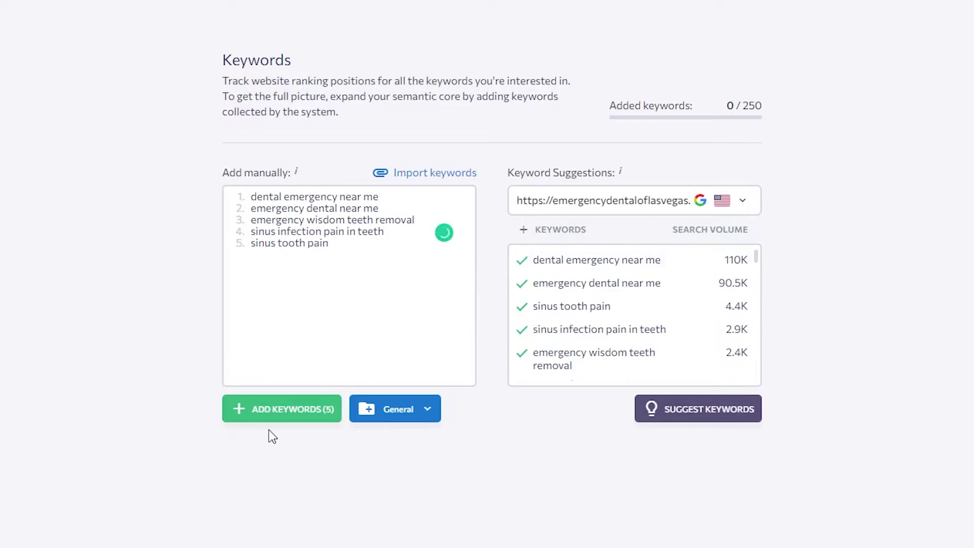
click(281, 420)
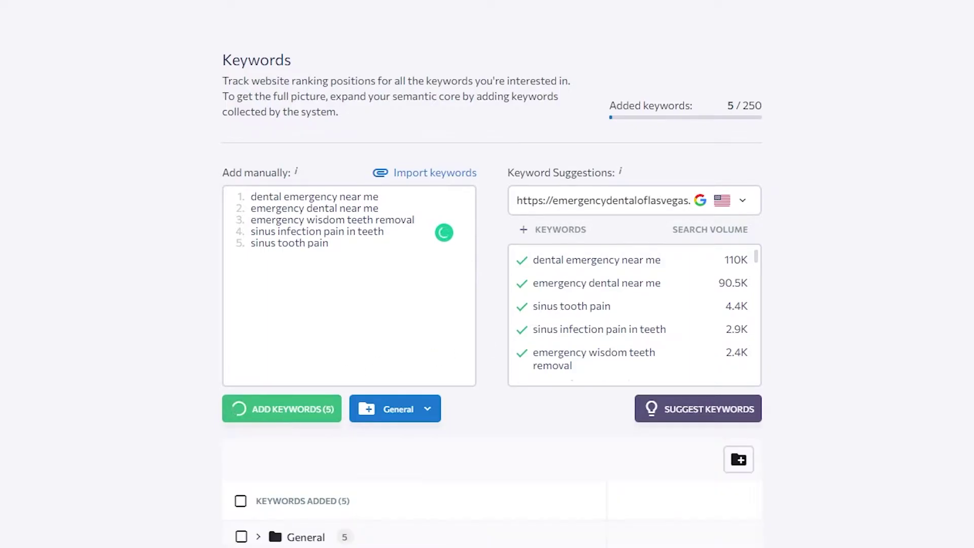
scroll(280, 419, down, 3)
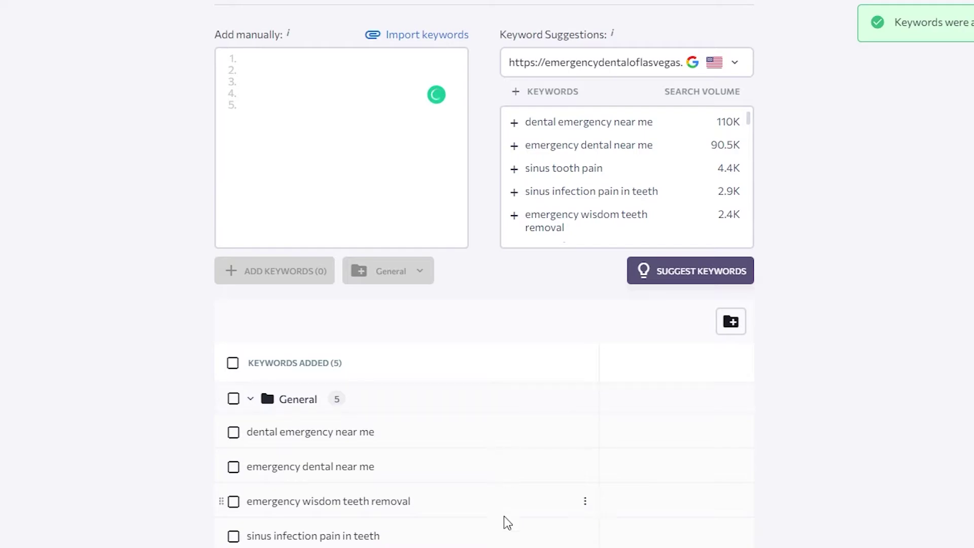
click(740, 547)
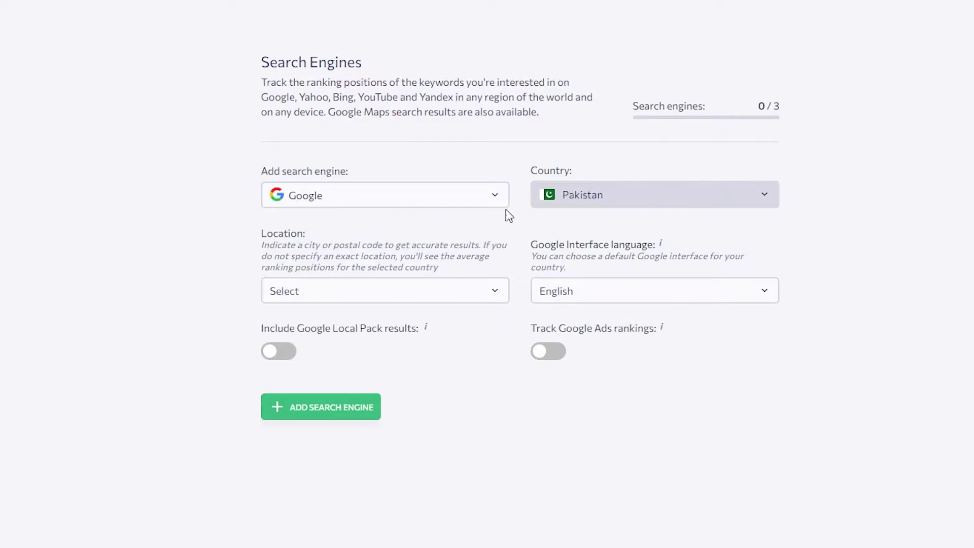
- Keep Google, Pakistan and English unchanged and add it as the tracked search engine
click(343, 301)
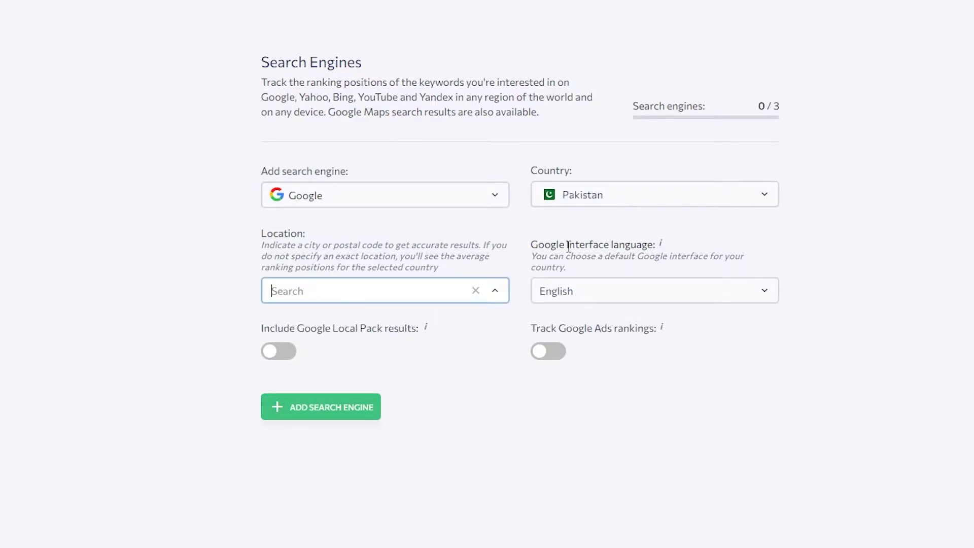
click(583, 291)
click(462, 231)
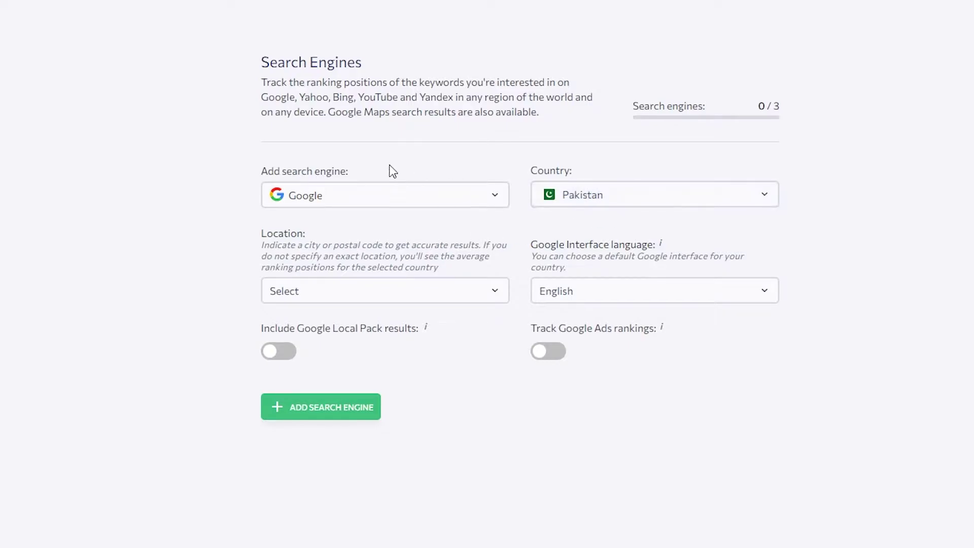
click(339, 196)
click(339, 195)
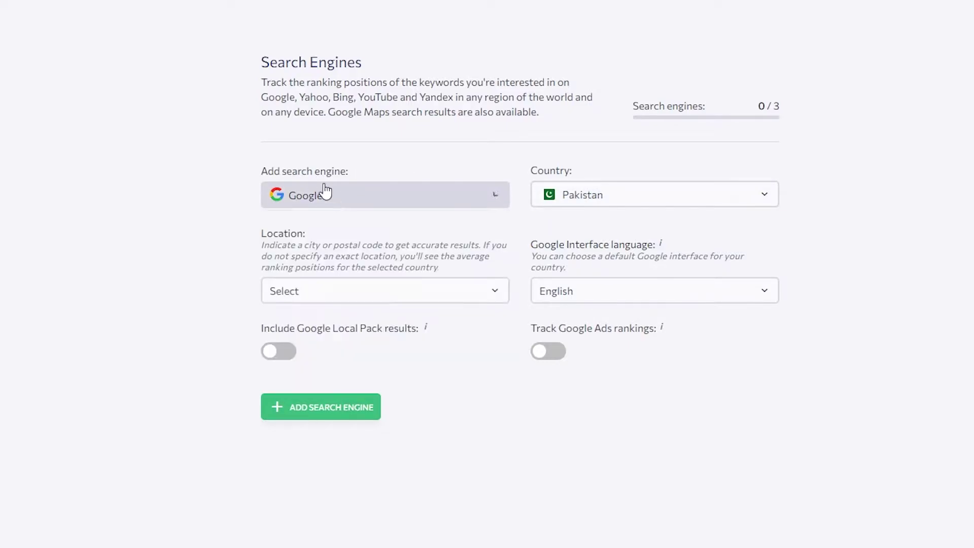
click(320, 284)
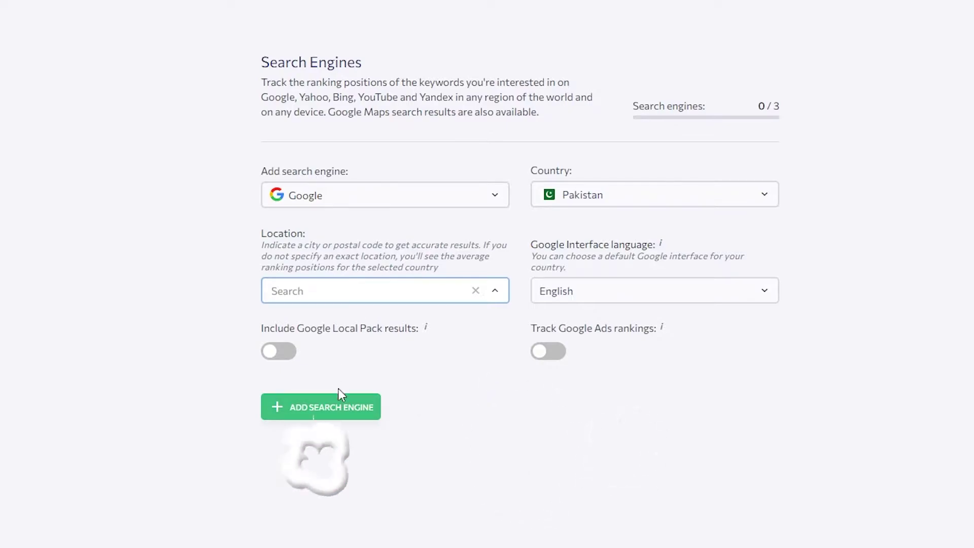
click(340, 404)
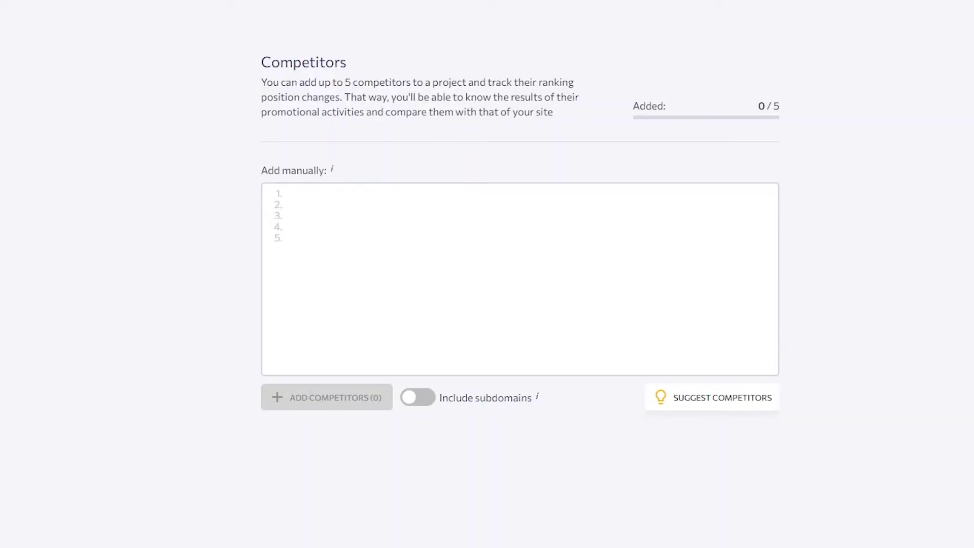
- Add suggested competitors absolutedental.com, colgate.com, verywellhealth.com, healthline.com and mayoclinic.org
click(532, 189)
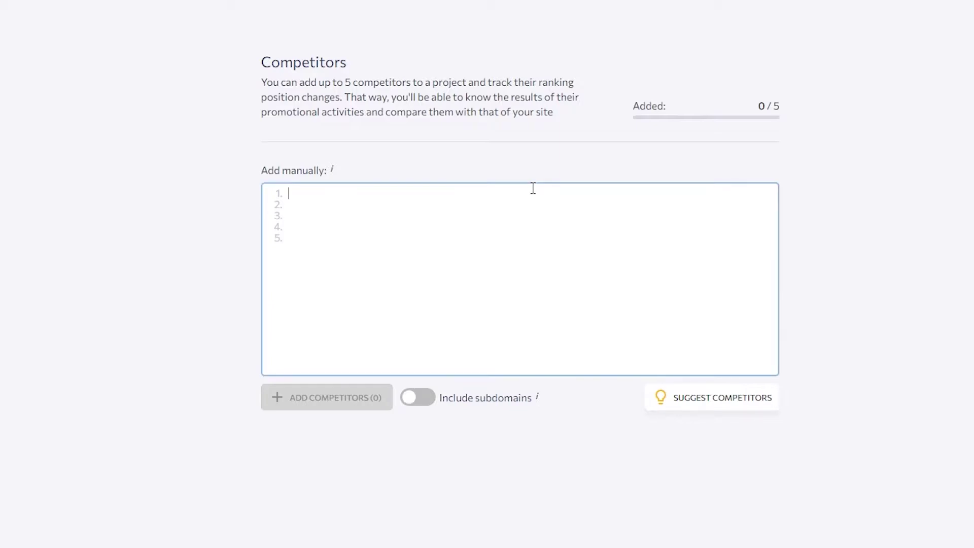
click(687, 398)
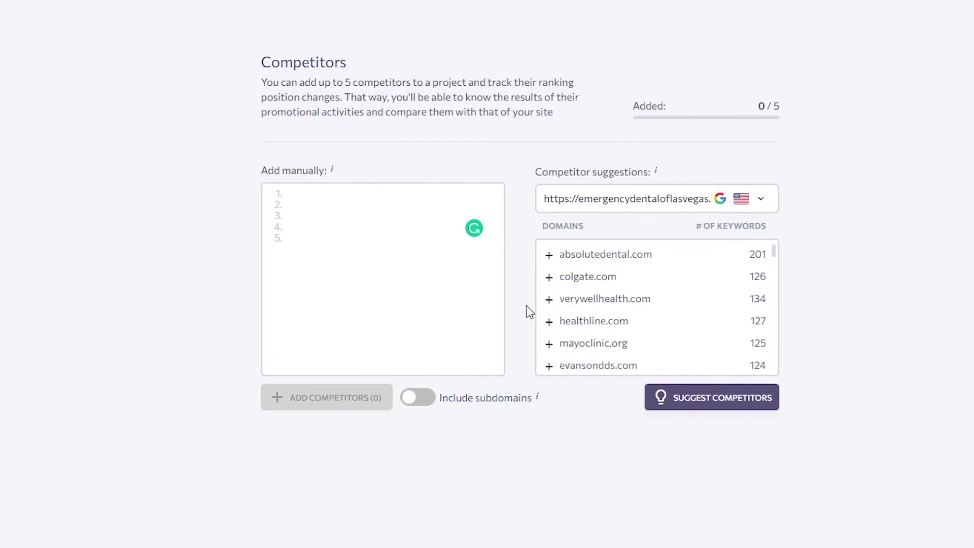
click(554, 255)
click(563, 278)
click(563, 300)
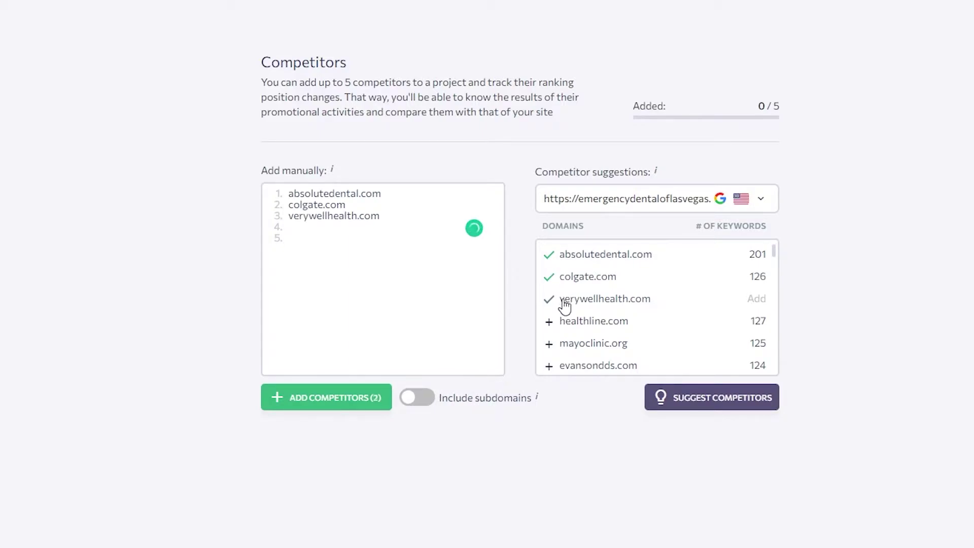
click(576, 322)
click(578, 349)
scroll(578, 365, down, 3)
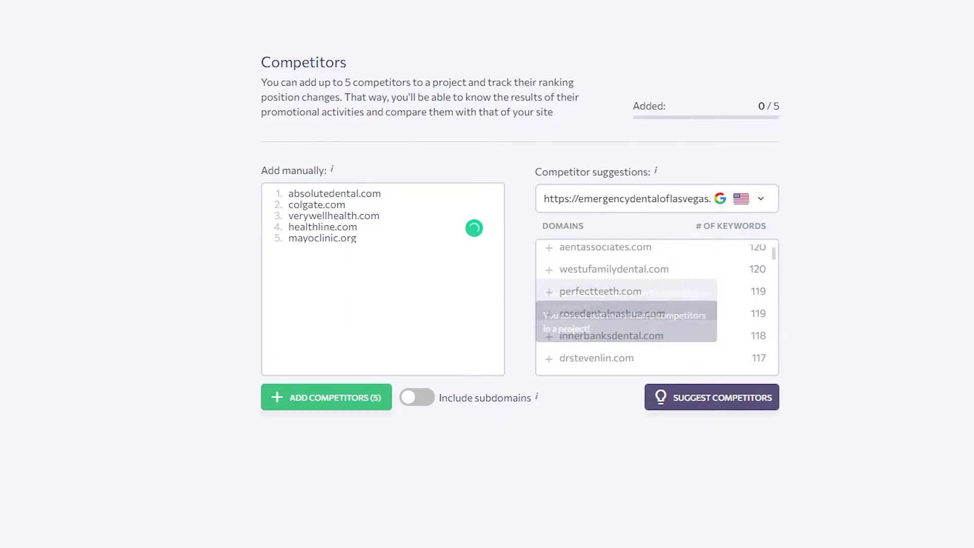
click(346, 408)
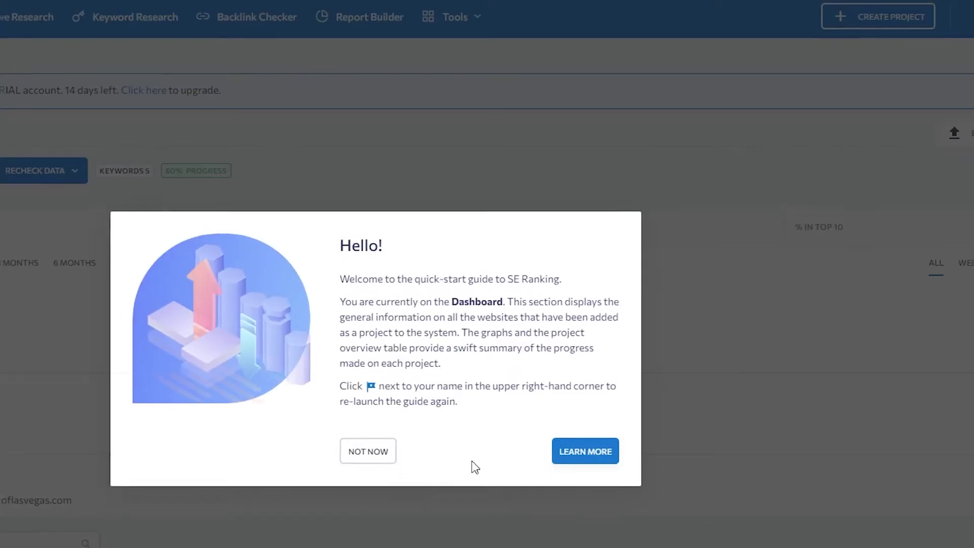
- Close the dashboard's welcome greeting and scroll to the Average Position chart
click(367, 450)
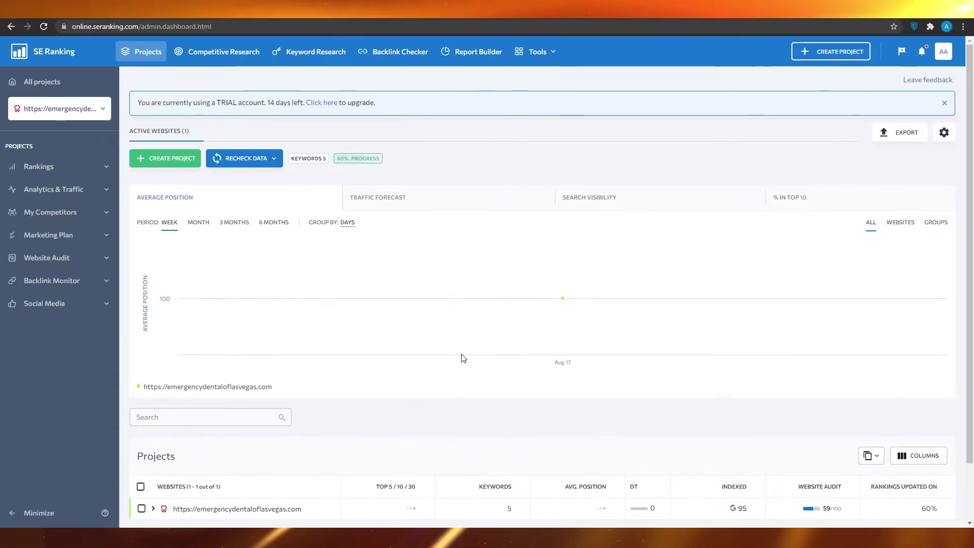
scroll(414, 398, down, 2)
scroll(461, 359, up, 2)
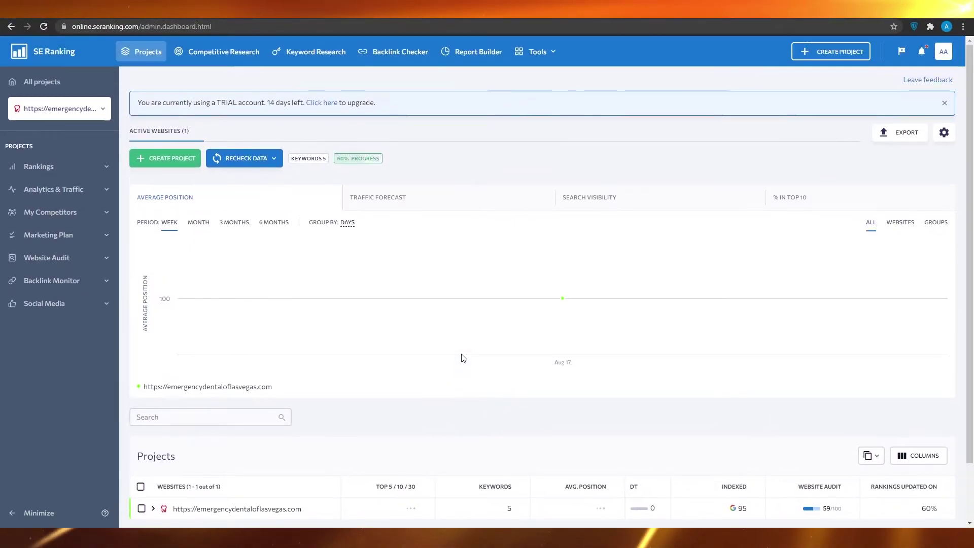
scroll(461, 350, down, 2)
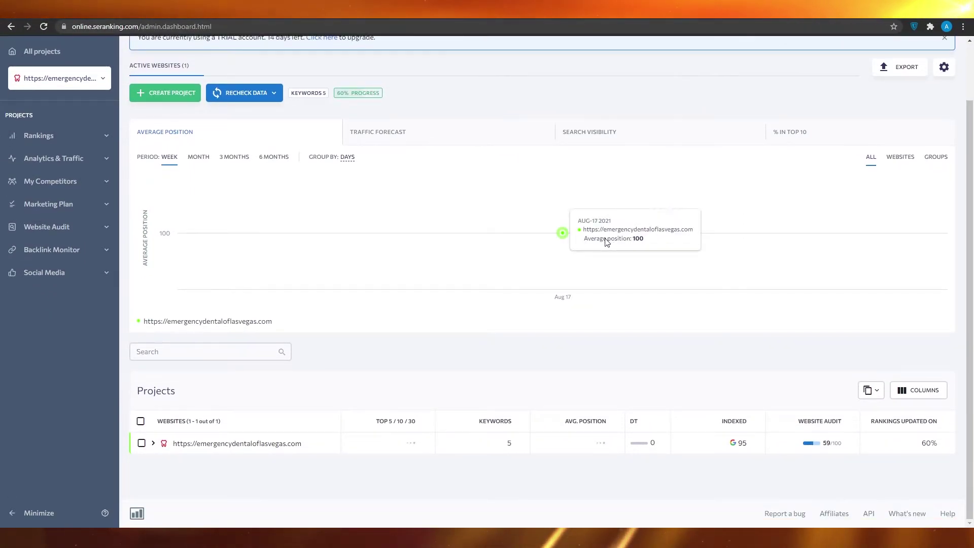
- Switch the Average Position chart through Month and 3 Months to 6 Months
click(197, 159)
click(226, 164)
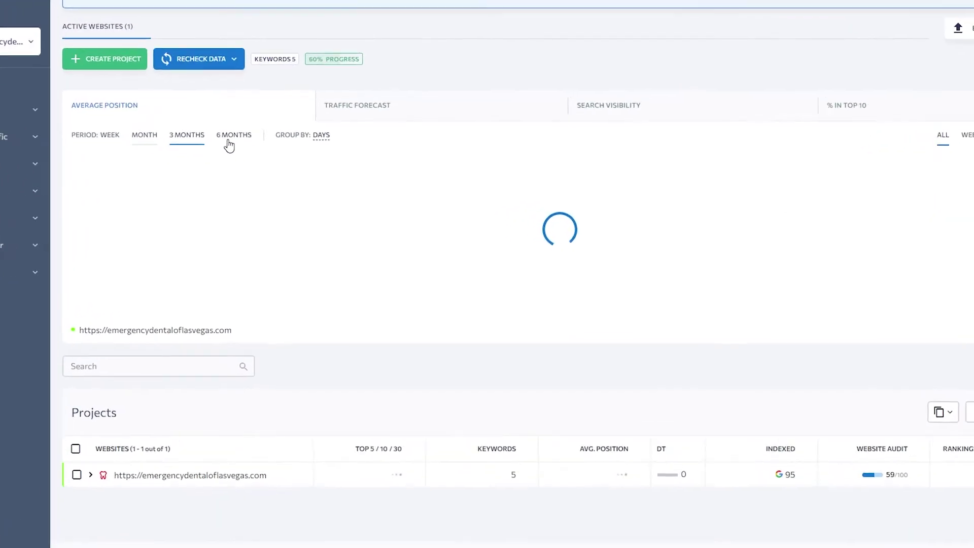
click(270, 161)
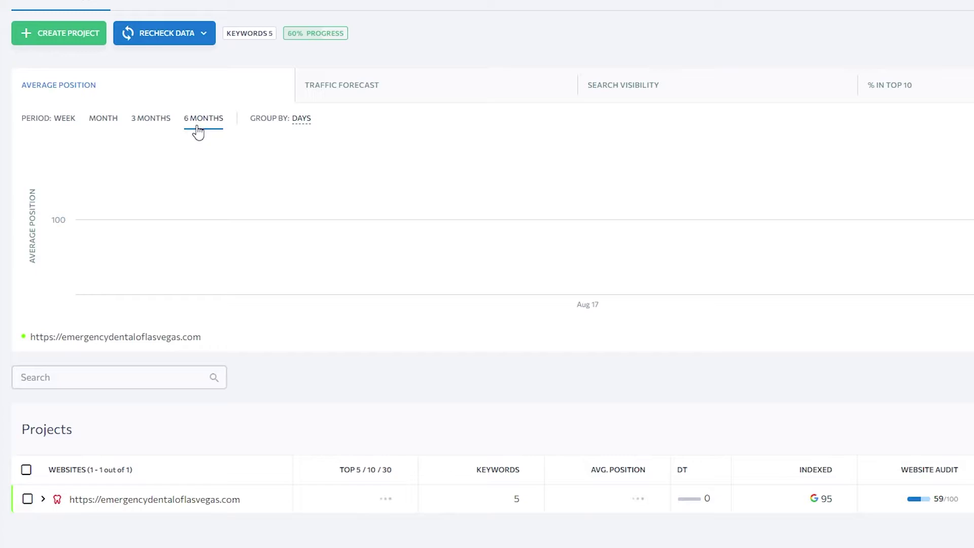
mouse_move(609, 262)
scroll(608, 261, up, 2)
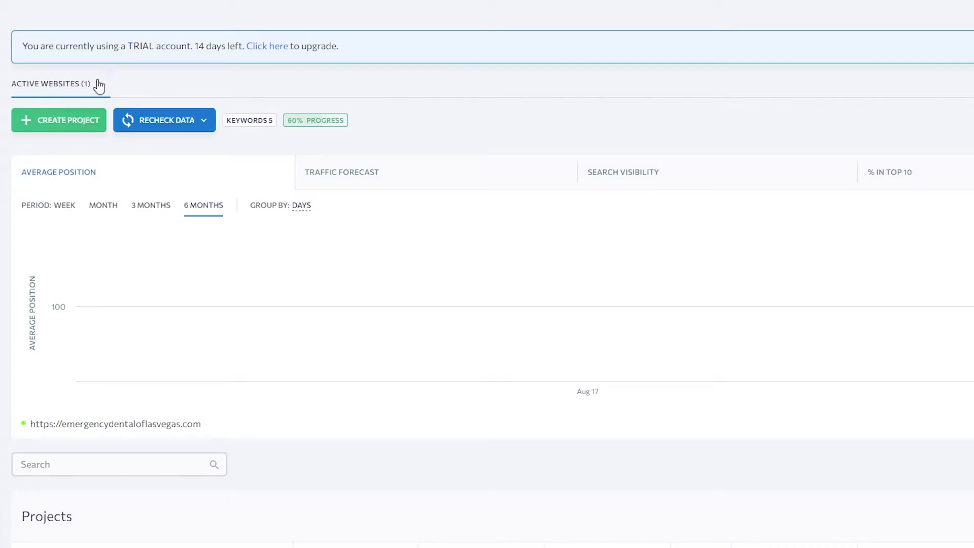
- Dismiss the upgrade link's context menu and expand Analytics & Traffic in the sidebar
right_click(266, 47)
click(295, 54)
mouse_move(97, 291)
click(134, 163)
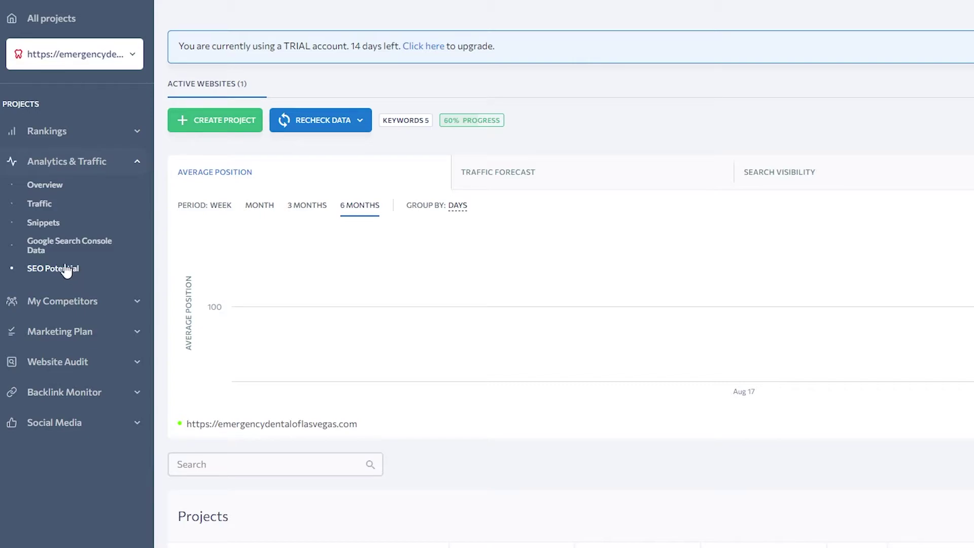
- Open the Analytics & Traffic Overview, authorize Google Analytics, then cancel the connection dialog
click(68, 204)
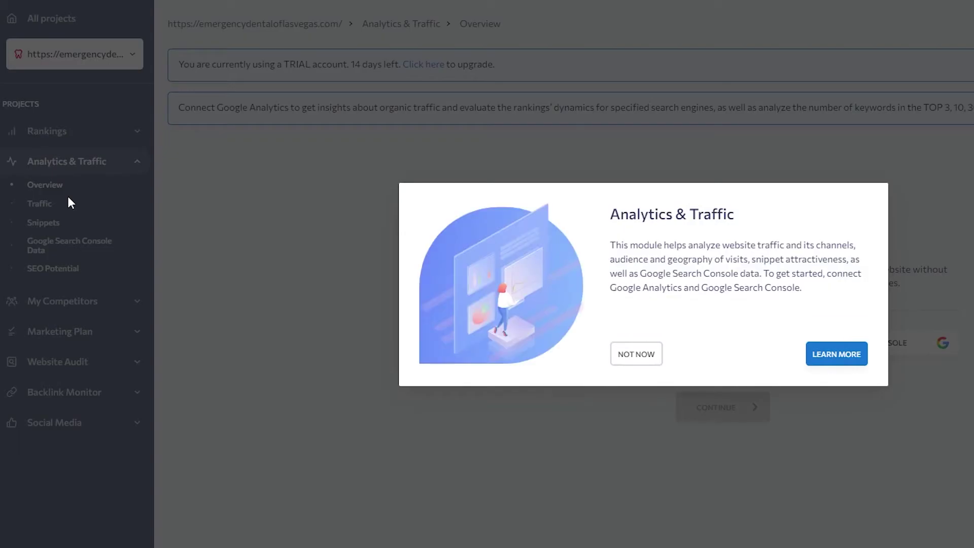
click(68, 203)
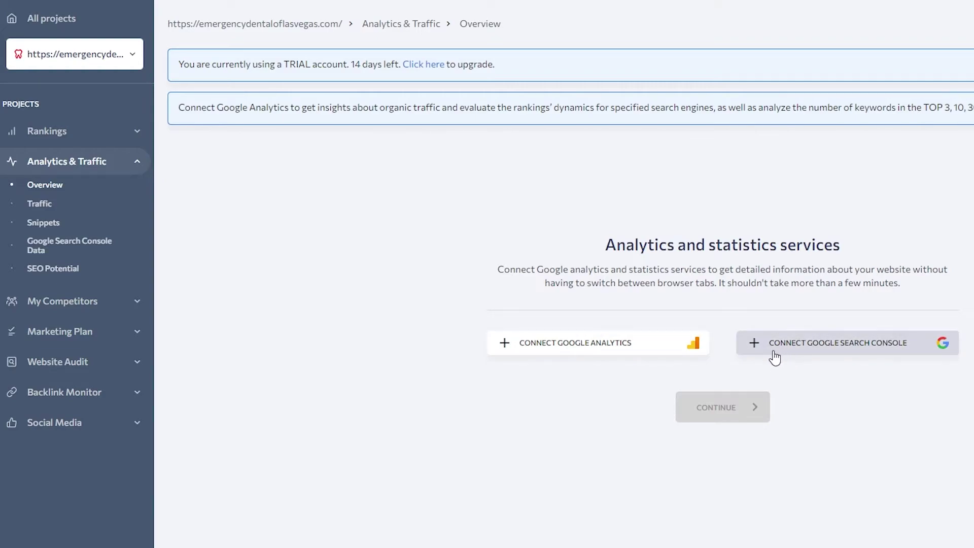
click(617, 353)
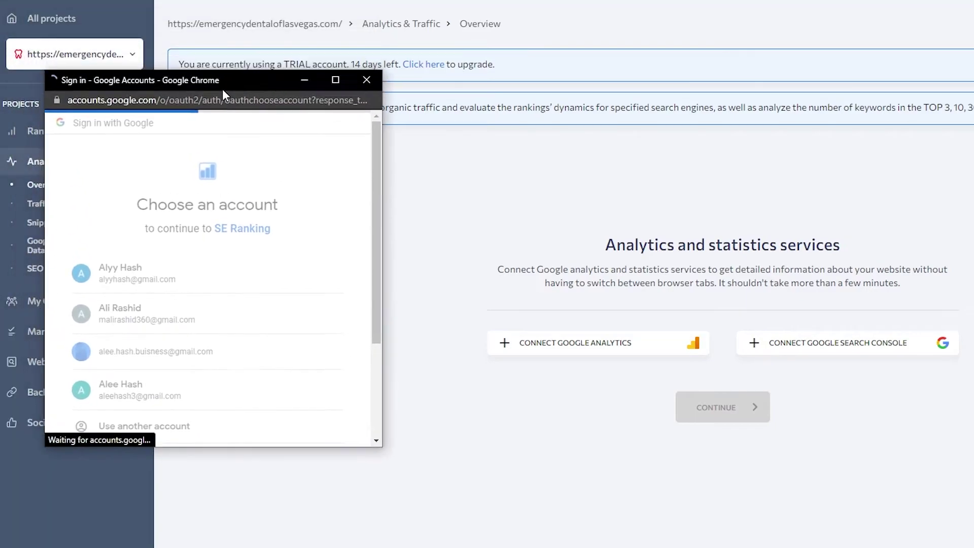
drag(222, 89, 701, 127)
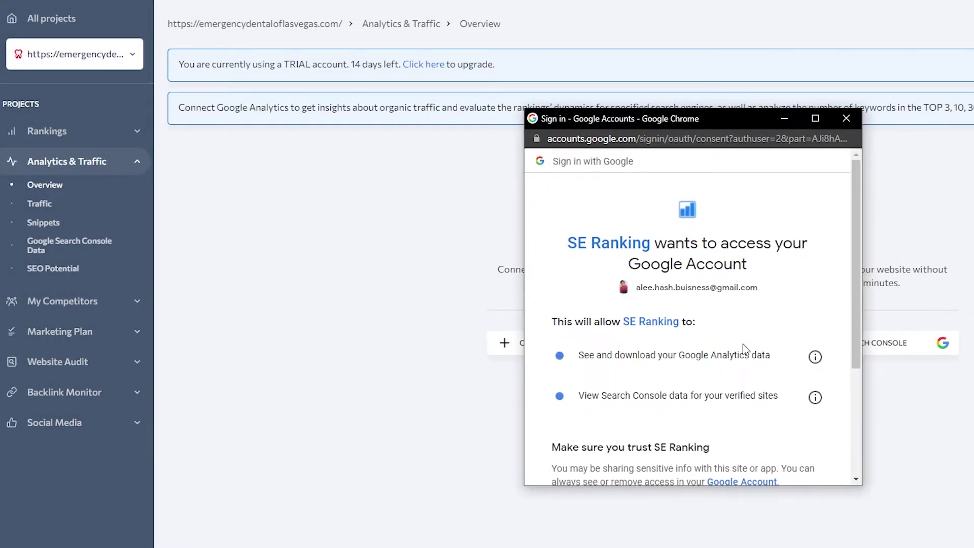
scroll(742, 343, down, 3)
click(795, 400)
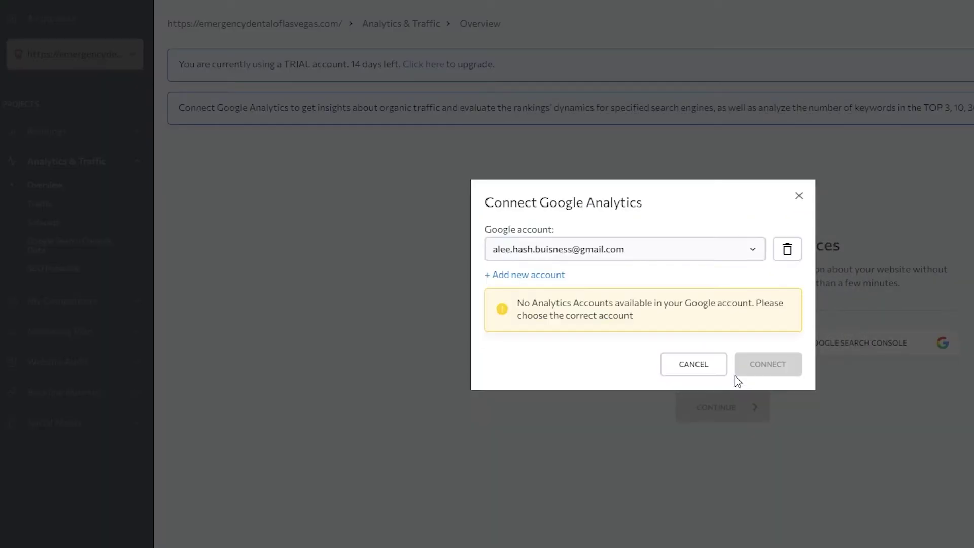
click(711, 370)
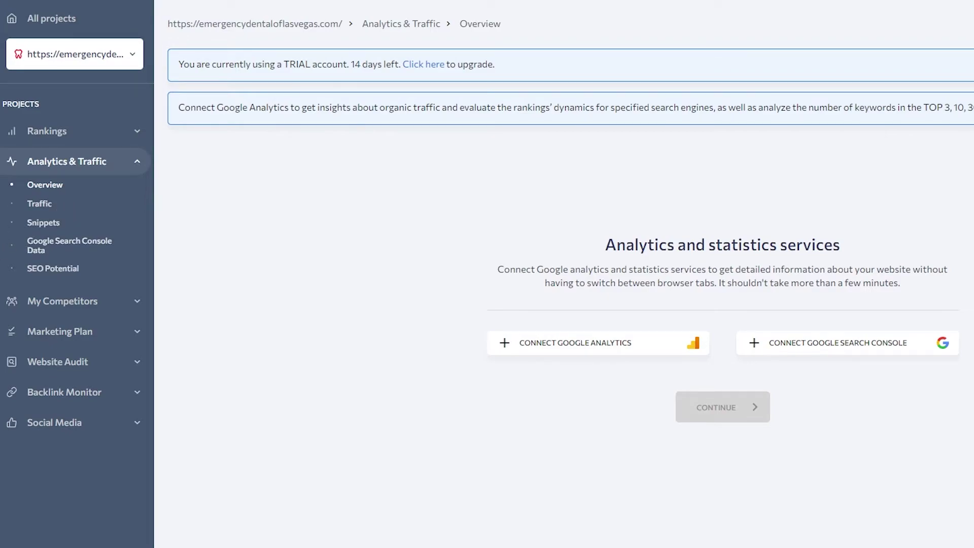
- Show SEO Potential's Google Pakistan estimate (11 visits, $0.88) and expand My Competitors and Marketing Plan
click(93, 277)
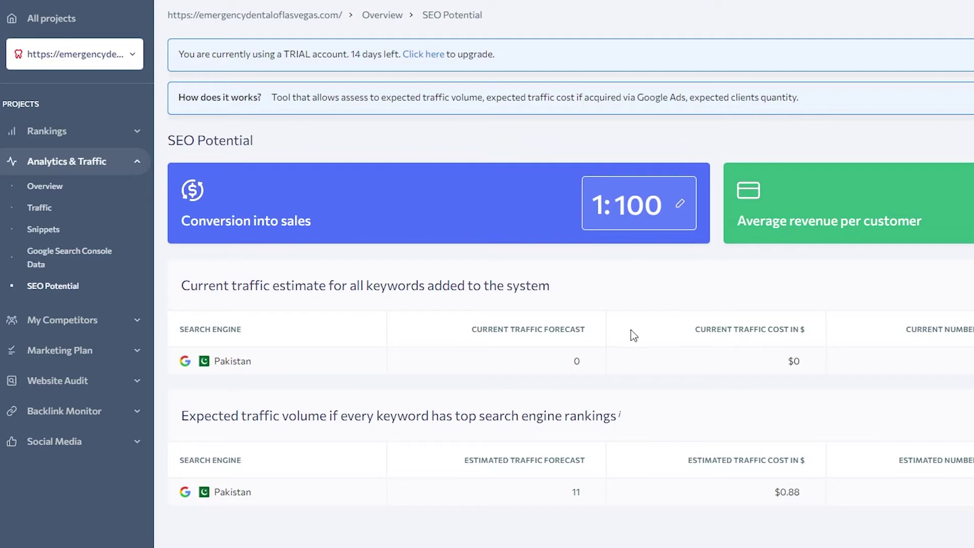
click(94, 320)
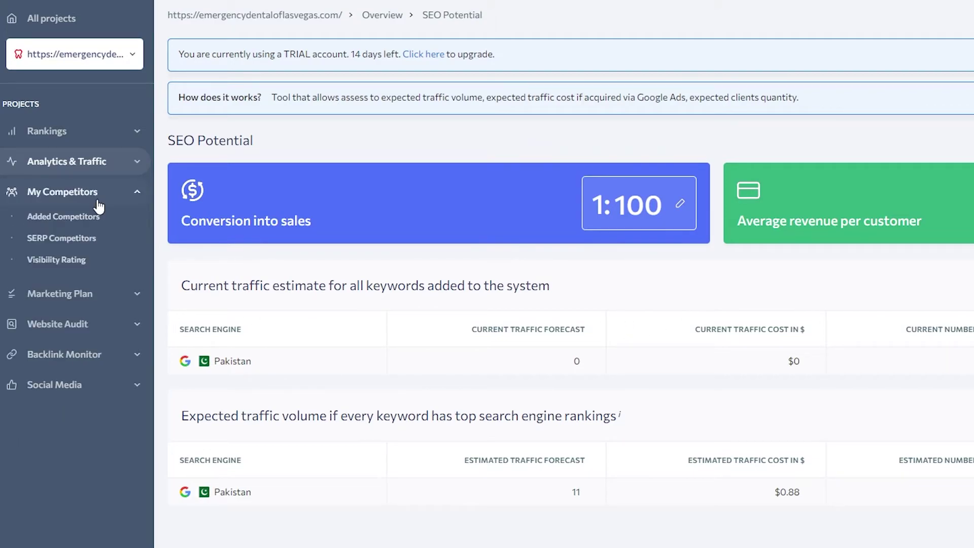
click(77, 293)
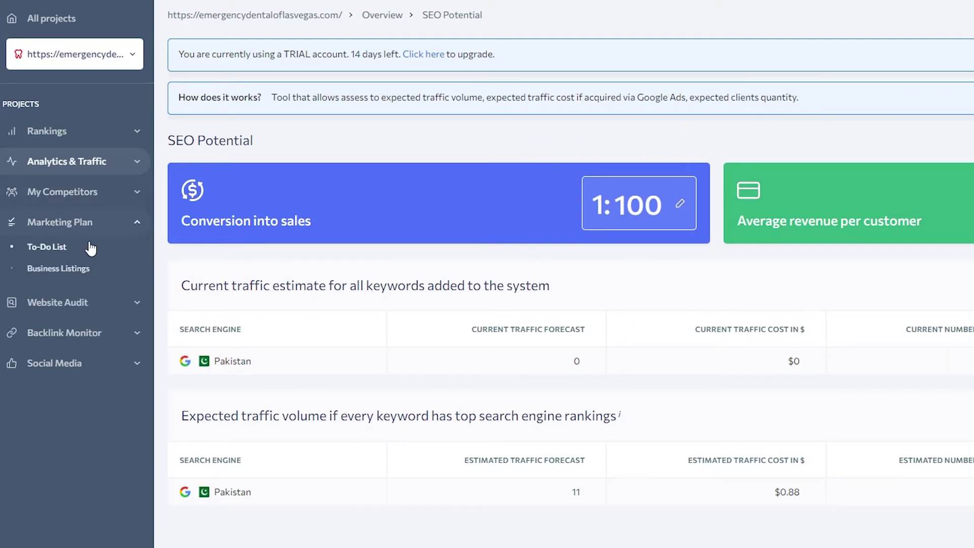
- Open the Marketing Plan To-Do List and dismiss its introduction
click(65, 252)
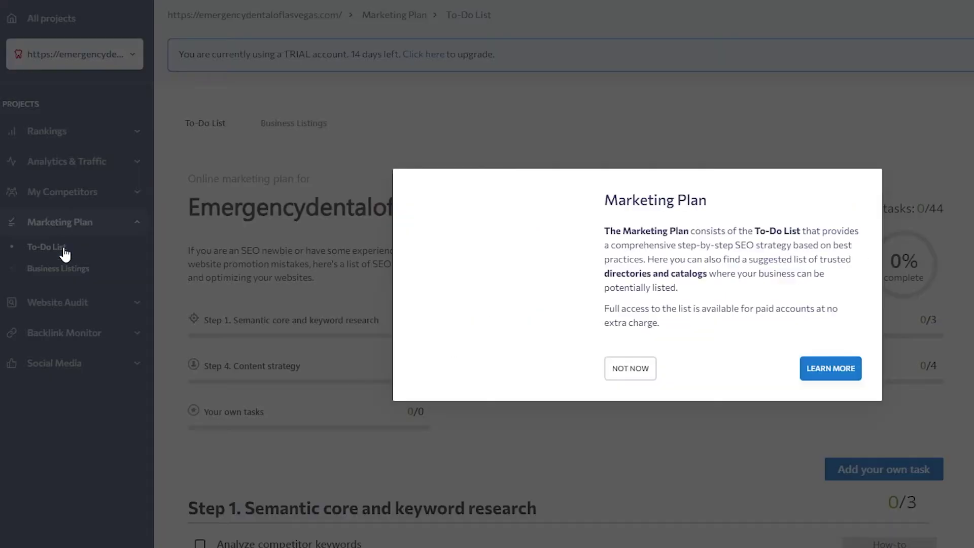
click(642, 374)
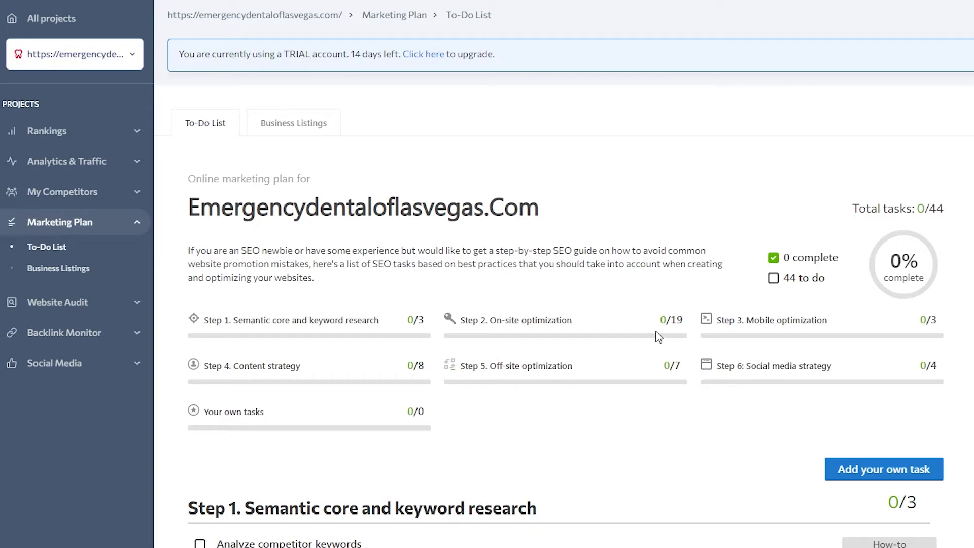
- Review the suggested business listings, then view the Website Audit overview (136 pages crawled)
click(81, 274)
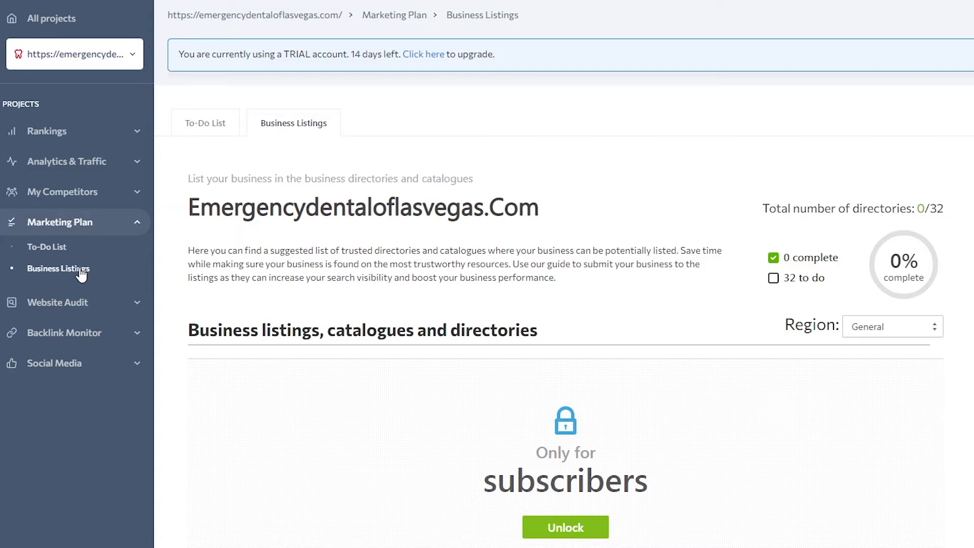
click(99, 301)
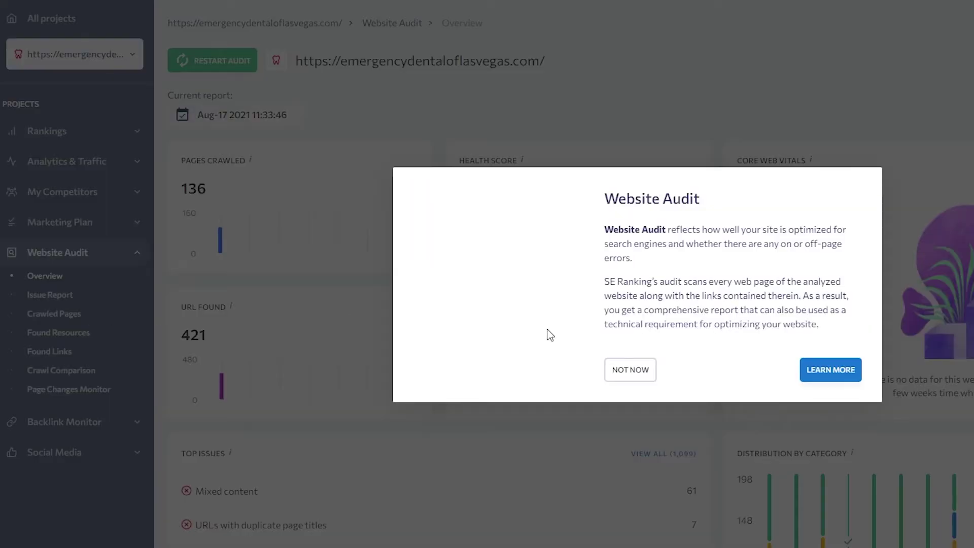
click(630, 377)
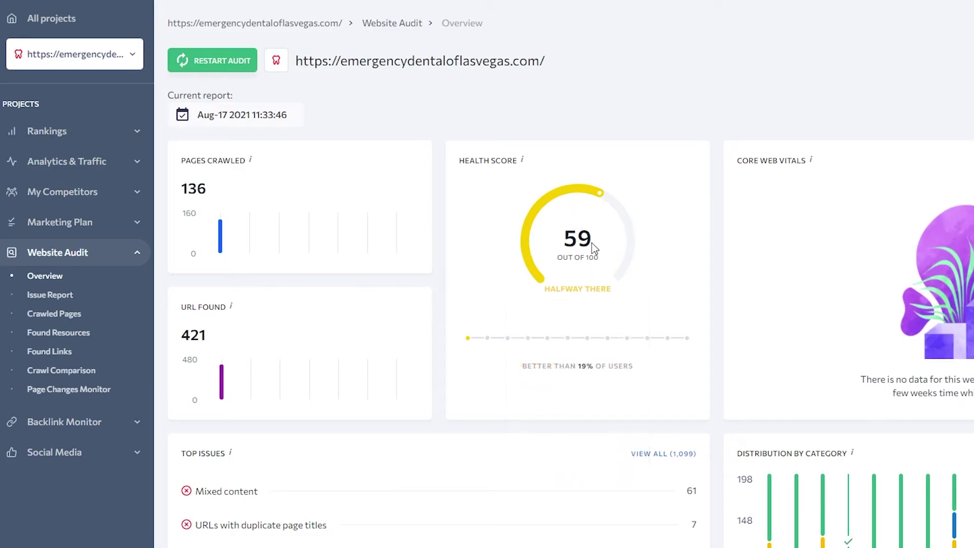
mouse_move(599, 291)
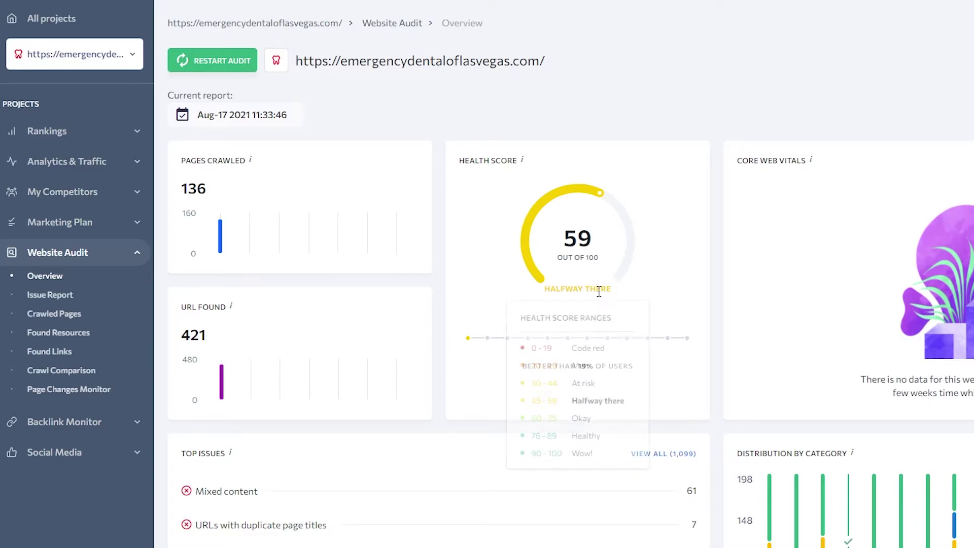
scroll(599, 291, down, 6)
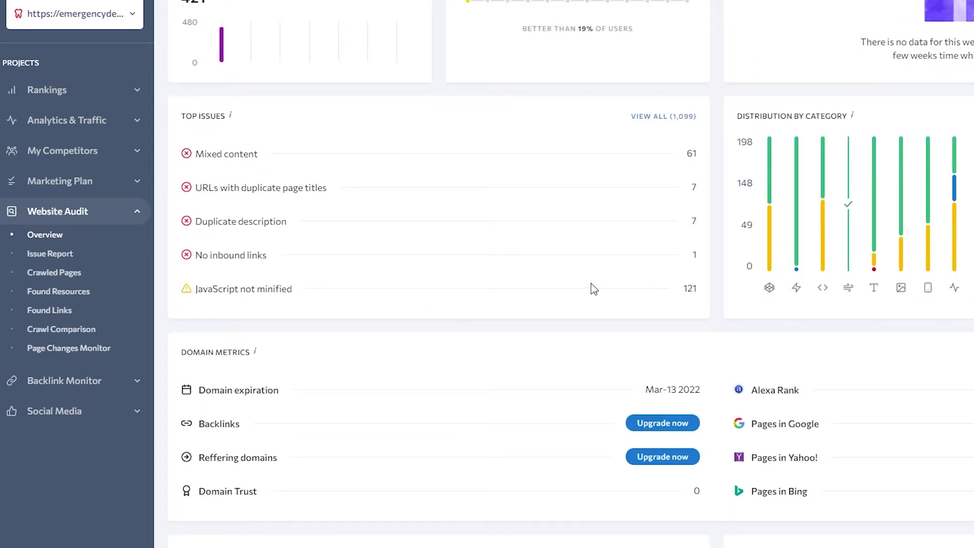
scroll(594, 288, down, 1)
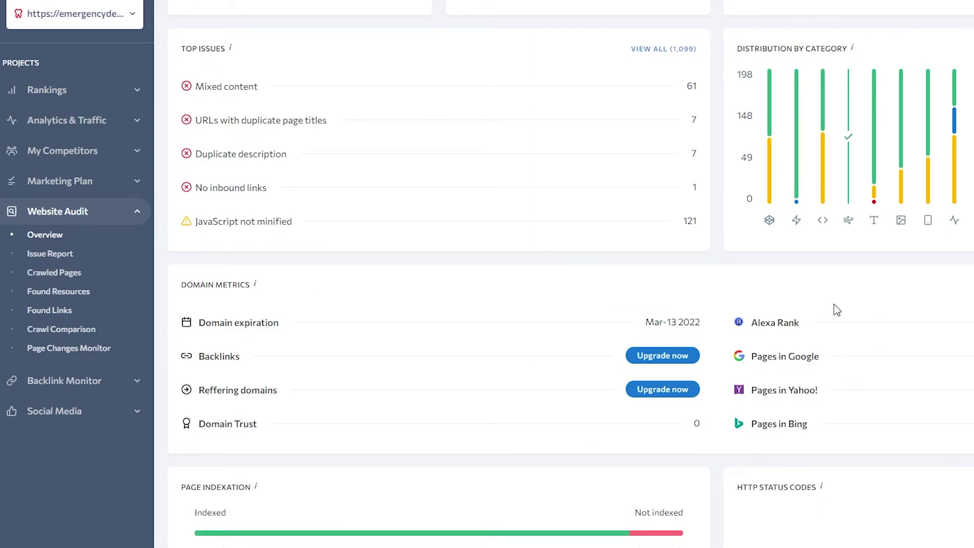
mouse_move(791, 358)
scroll(783, 403, down, 3)
mouse_move(671, 336)
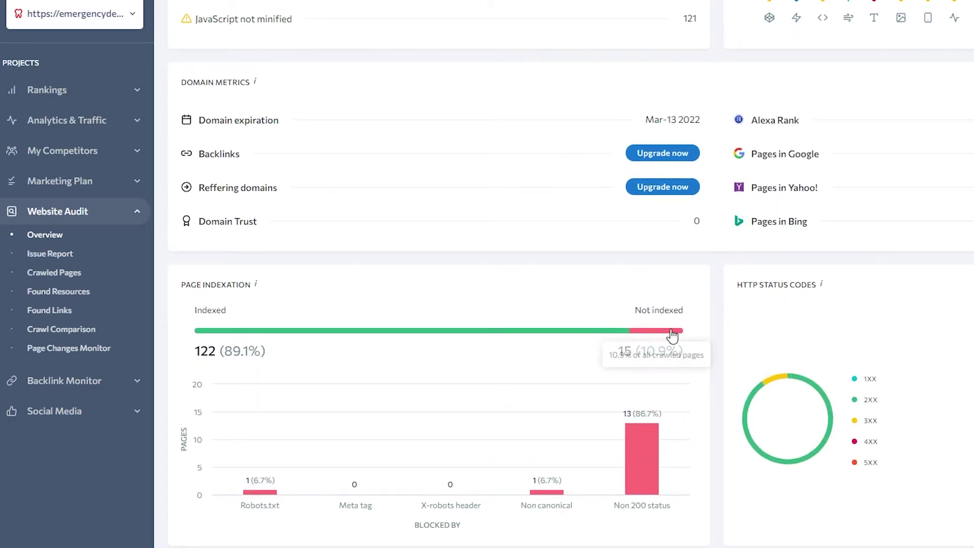
scroll(673, 333, down, 3)
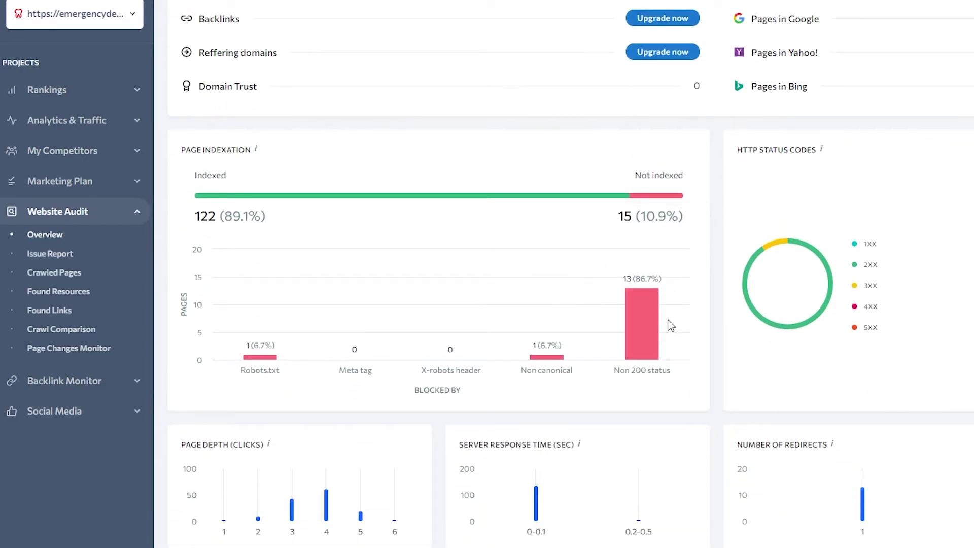
scroll(664, 305, down, 5)
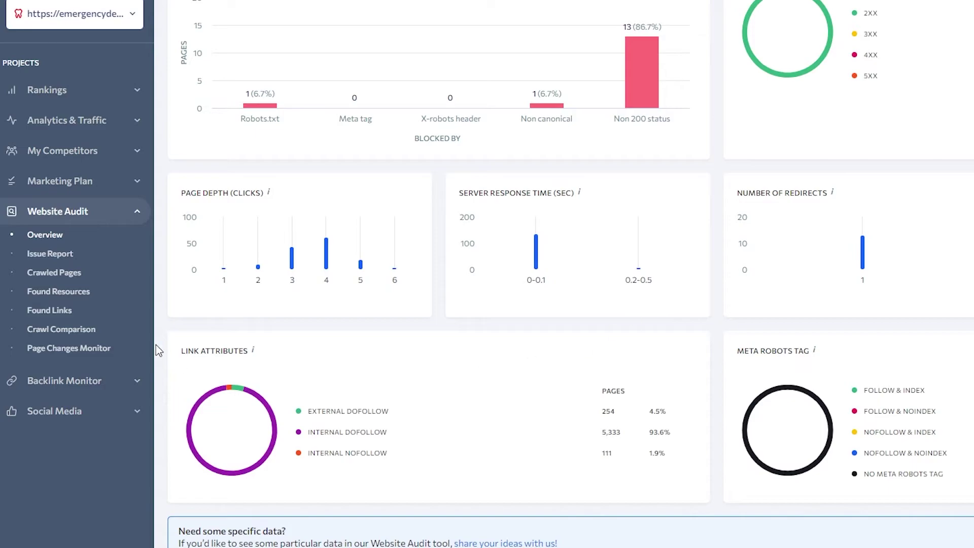
mouse_move(756, 368)
scroll(375, 470, up, 9)
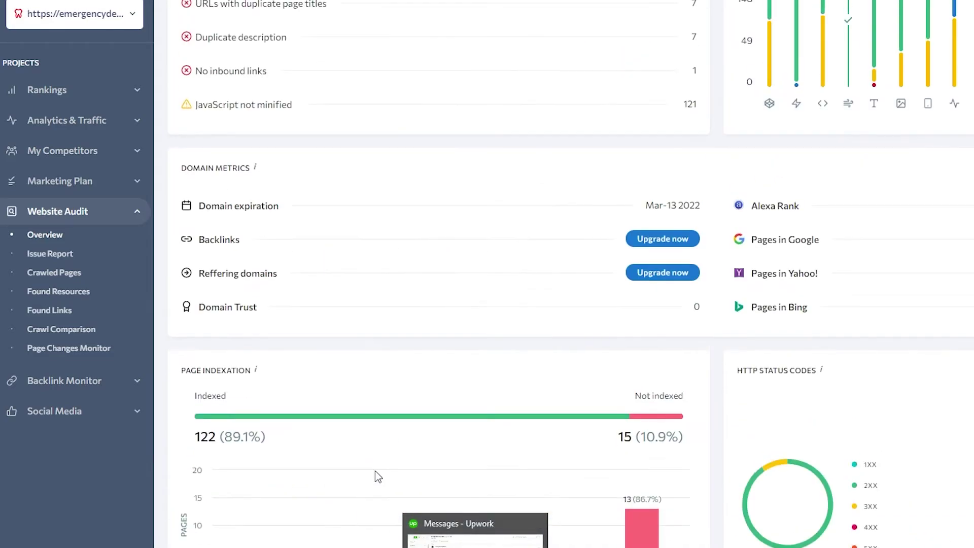
scroll(376, 470, up, 10)
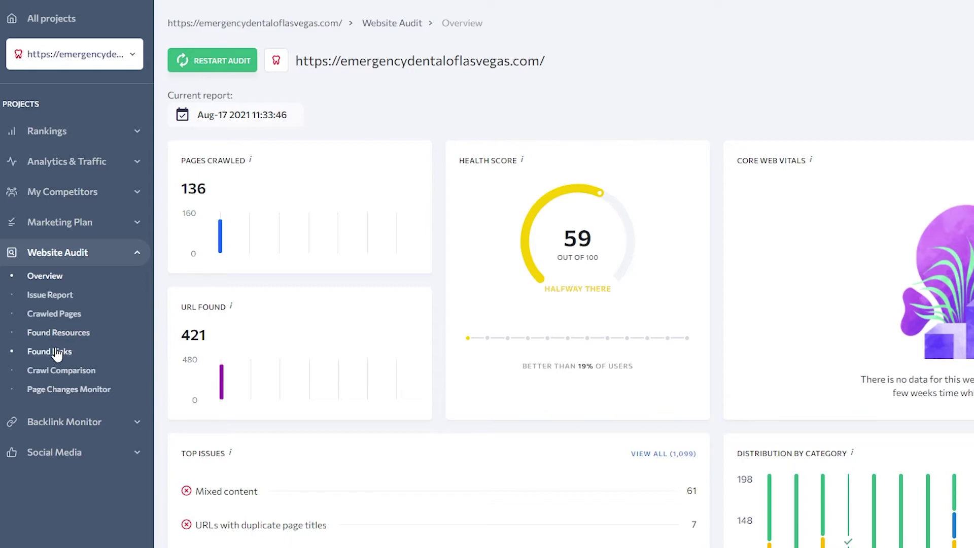
- Show the Page Changes Monitor for the dental site and expand the Backlink Monitor reports
click(84, 396)
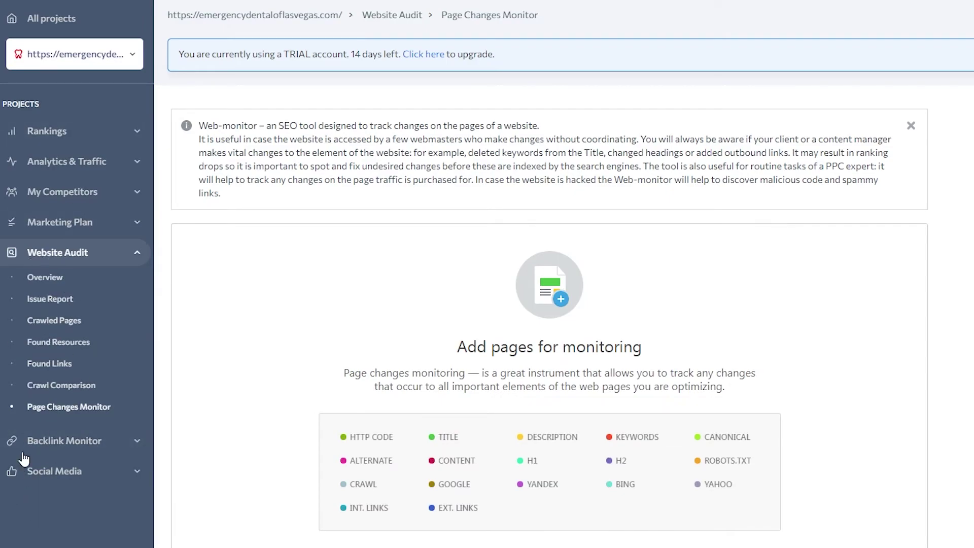
click(131, 447)
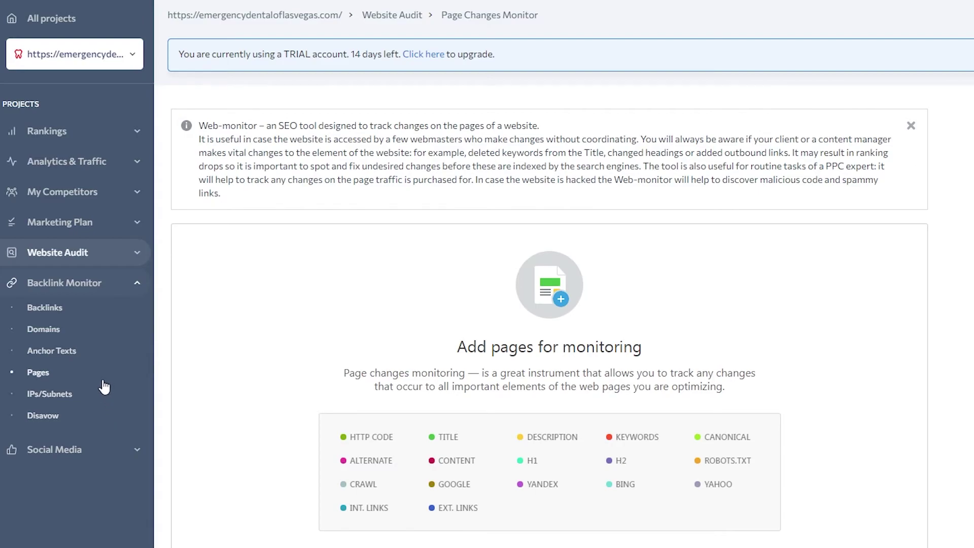
- View the Social Media dashboard with its SMM introduction dismissed
click(99, 450)
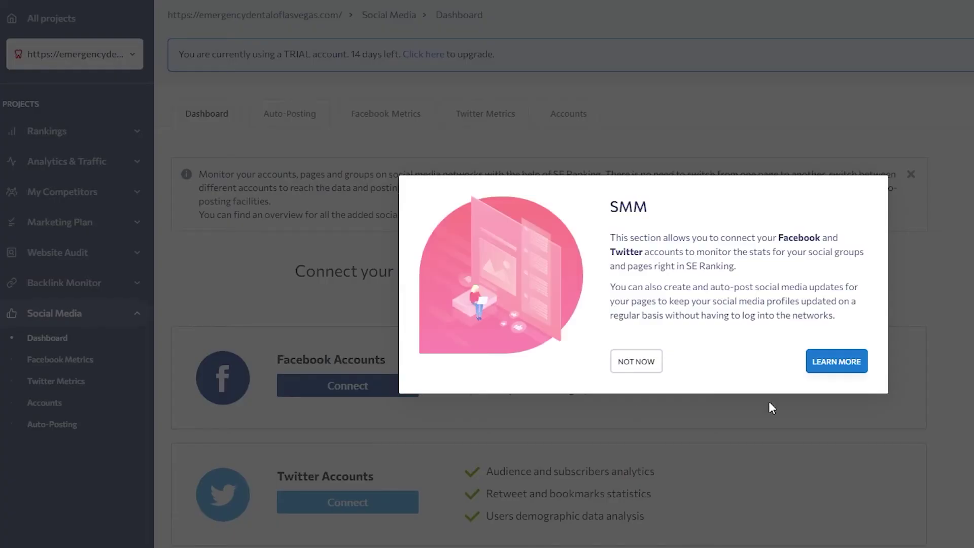
click(645, 362)
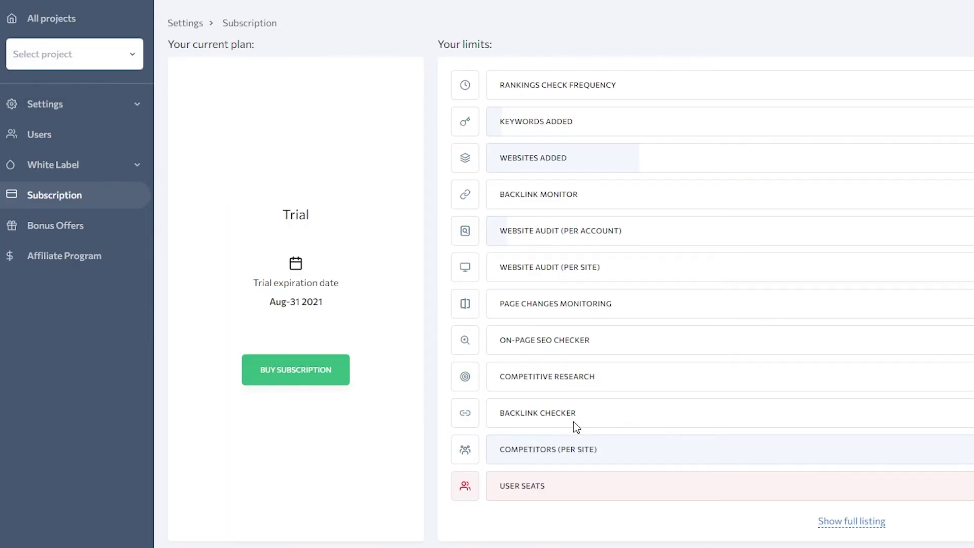
- Show the Find Your Plan pricing: Essential $31/mo, Pro $71/mo, Business $151/mo annually
scroll(583, 375, down, 8)
scroll(576, 370, up, 8)
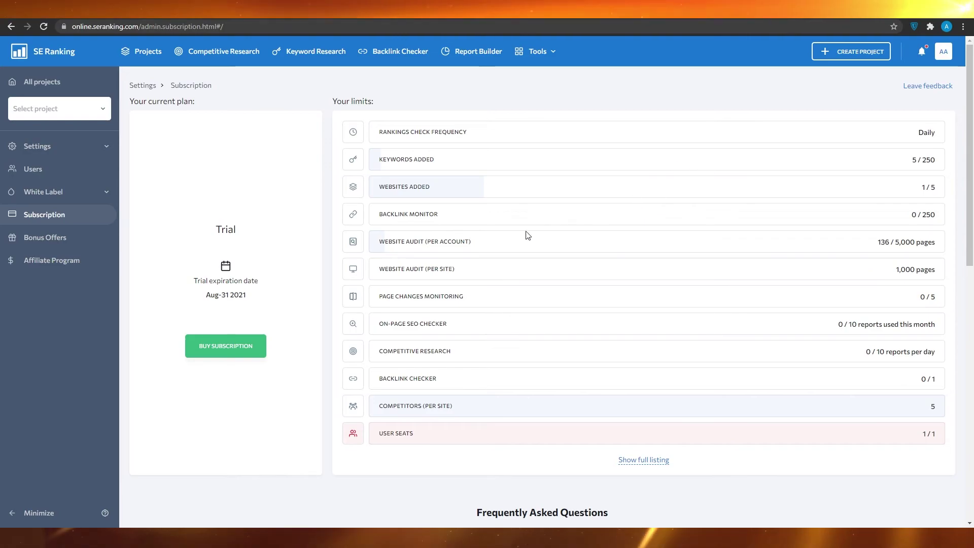
click(224, 355)
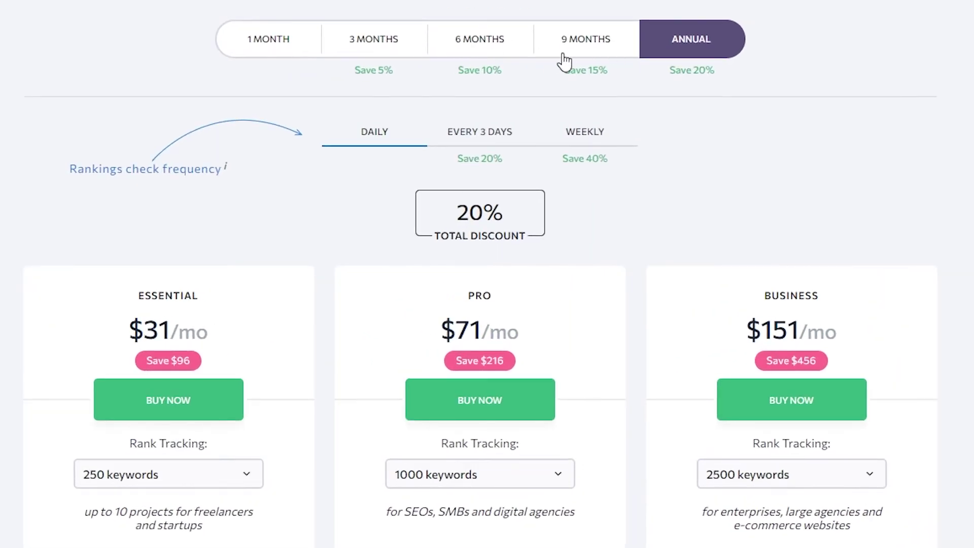
click(596, 53)
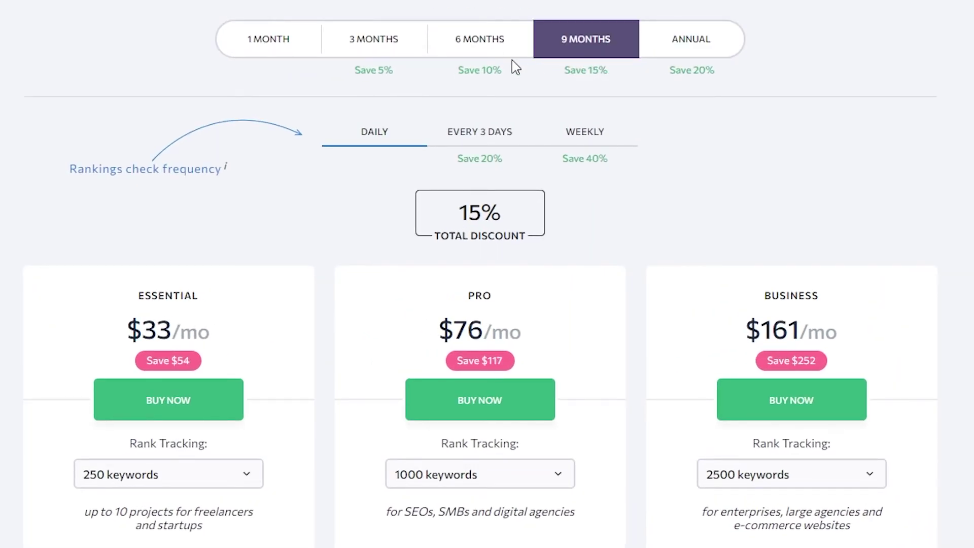
click(479, 53)
click(389, 38)
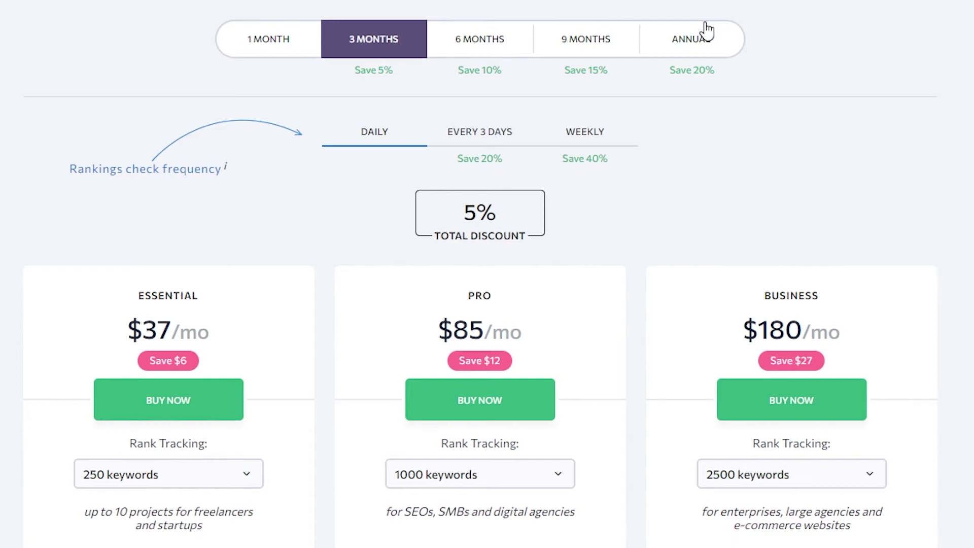
click(705, 31)
click(304, 52)
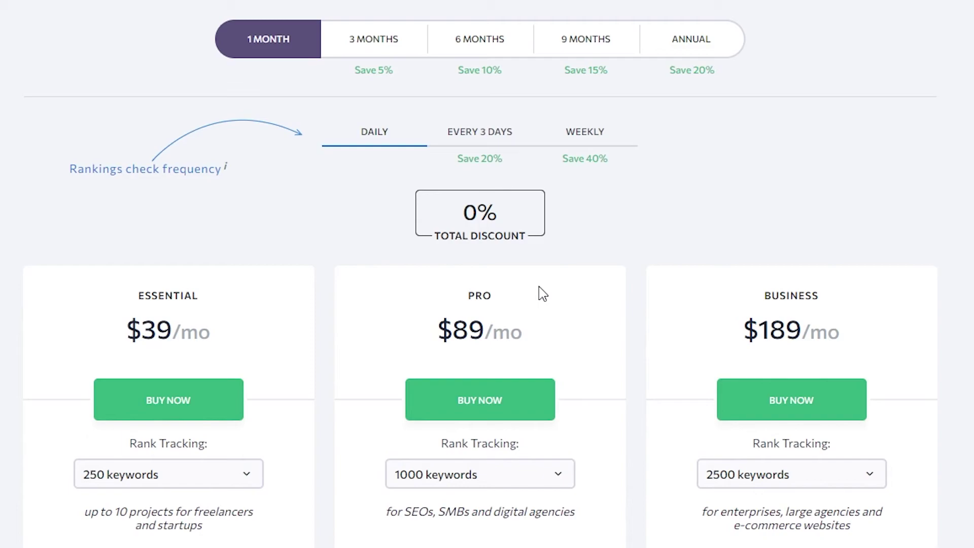
scroll(543, 284, down, 10)
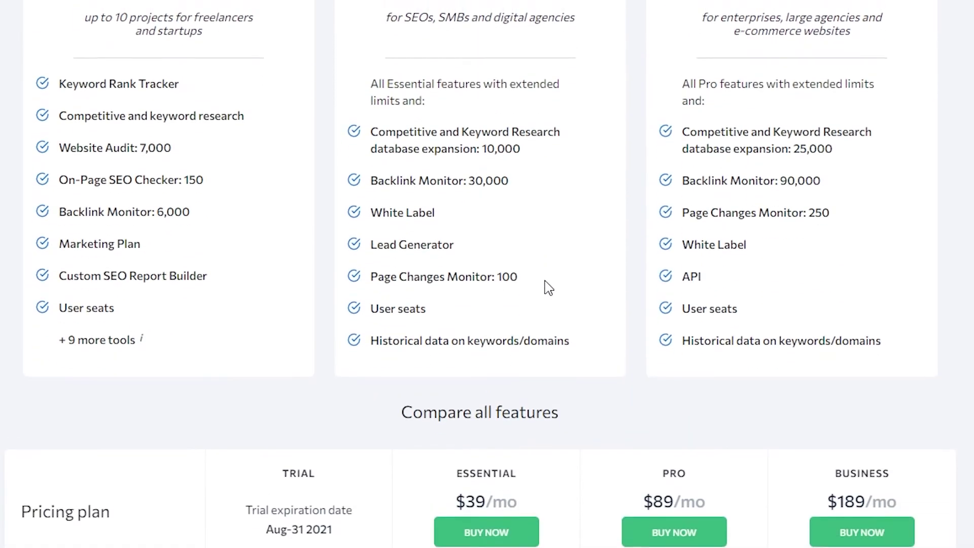
scroll(170, 314, up, 3)
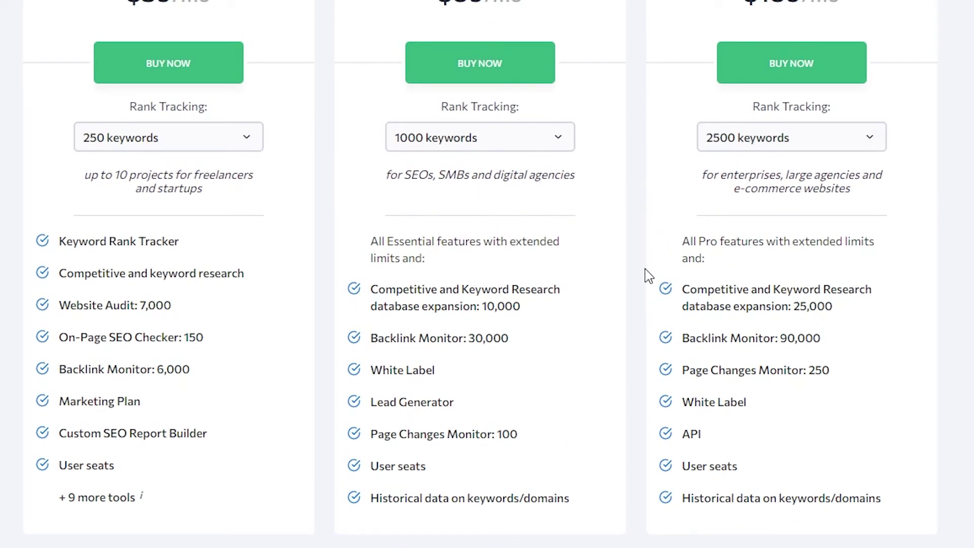
scroll(644, 284, down, 10)
scroll(636, 304, down, 8)
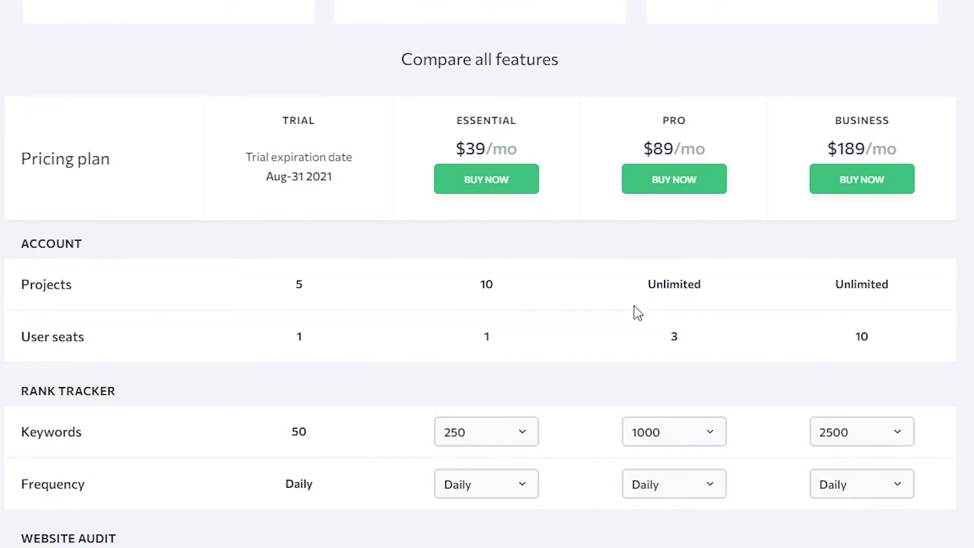
scroll(824, 296, up, 15)
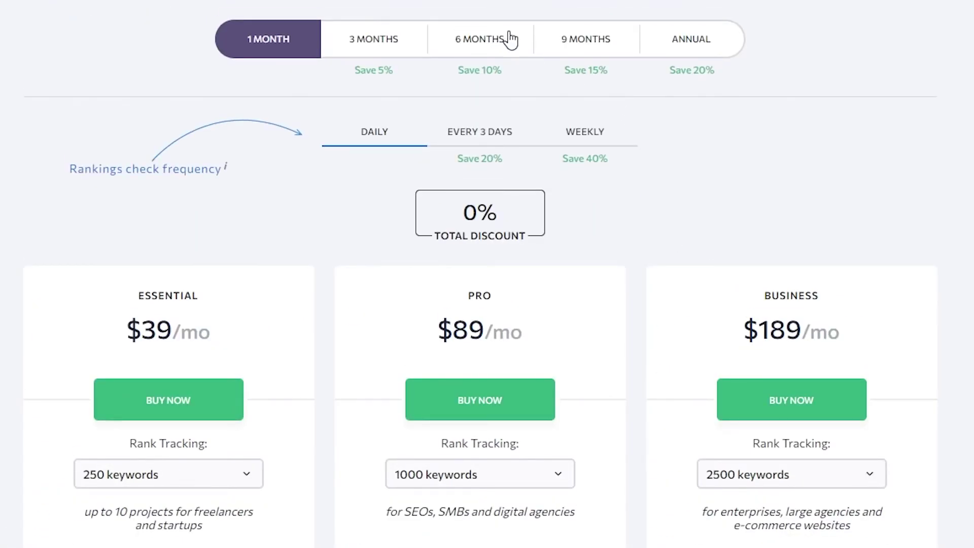
click(707, 37)
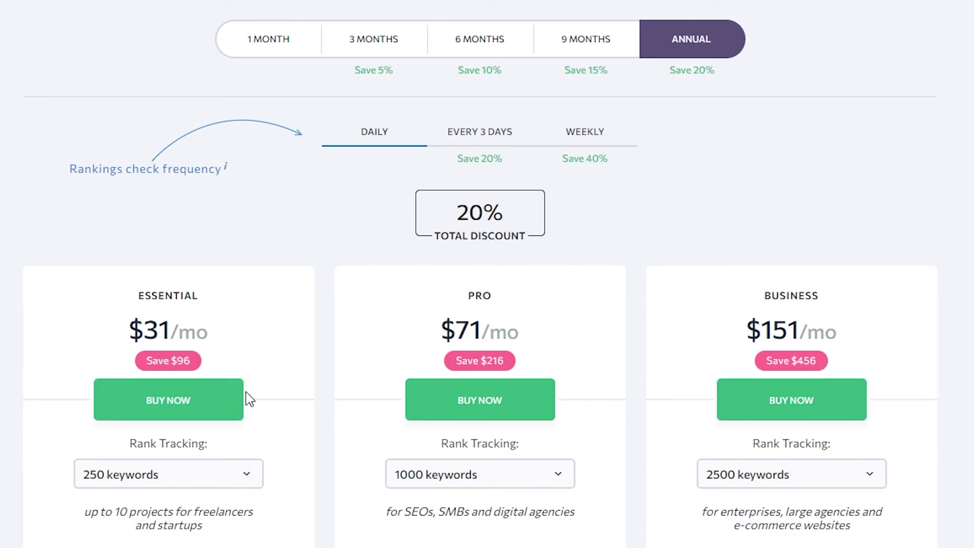
click(300, 40)
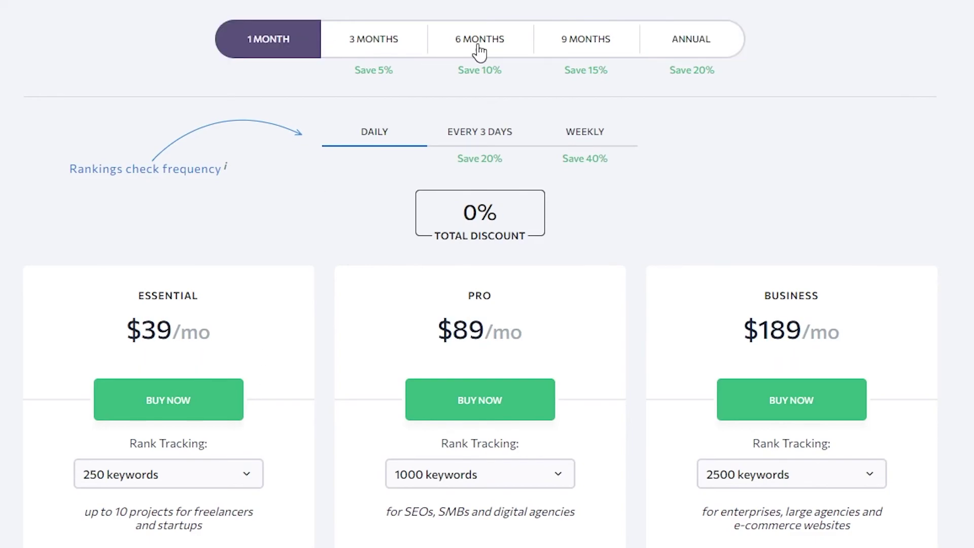
click(694, 32)
click(609, 43)
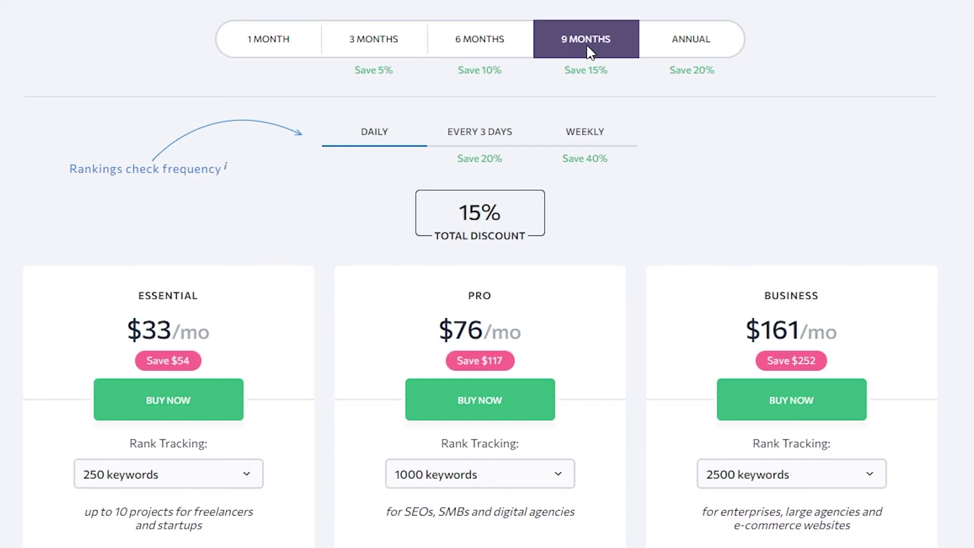
click(446, 50)
click(371, 51)
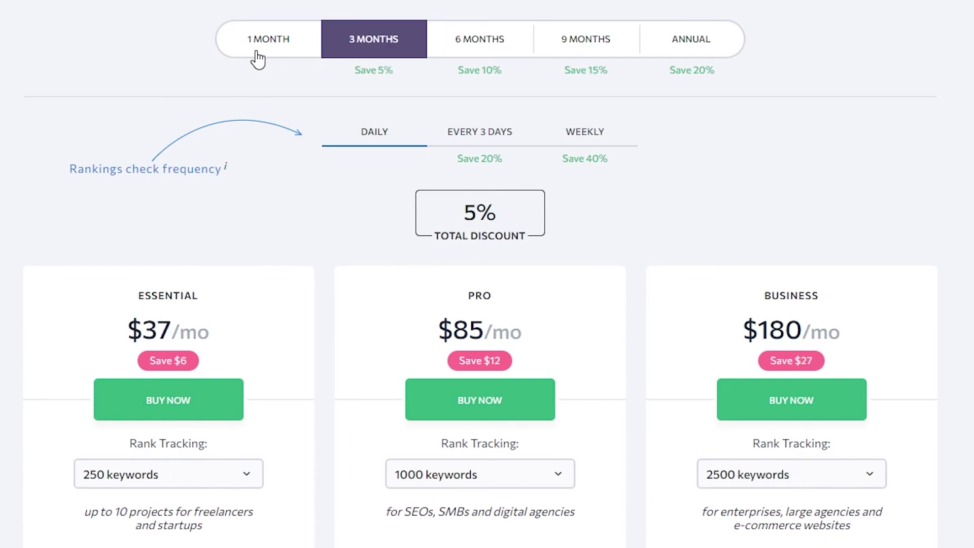
click(259, 54)
click(703, 41)
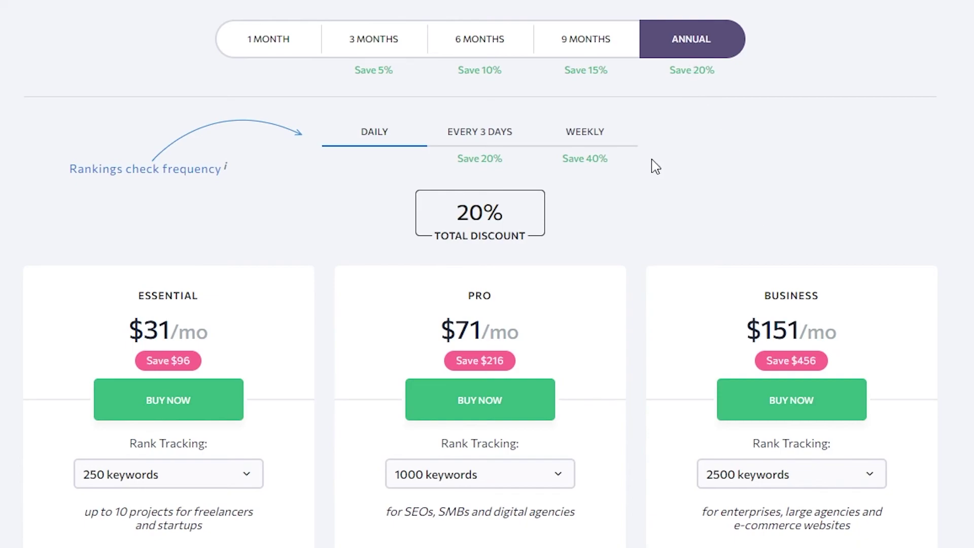
click(278, 43)
click(677, 45)
scroll(736, 157, down, 20)
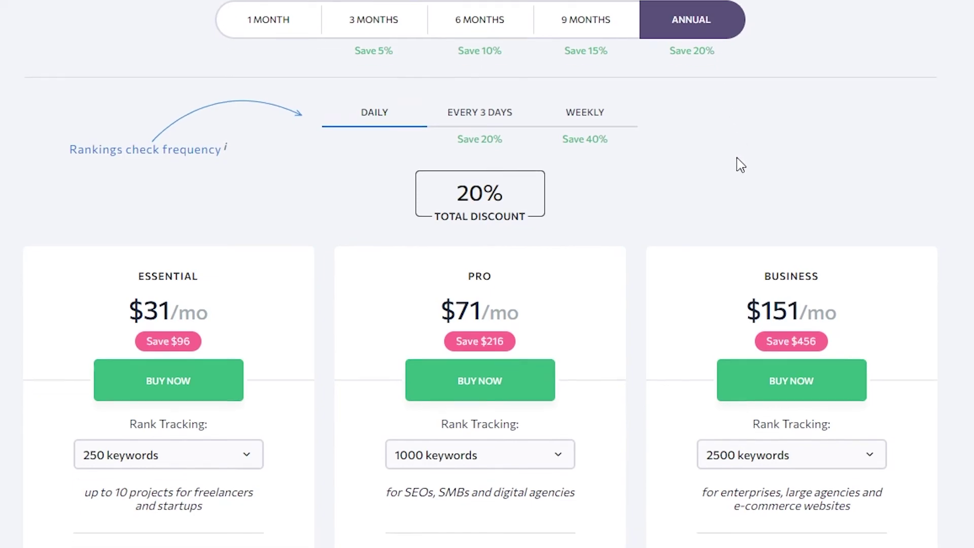
scroll(747, 461, down, 10)
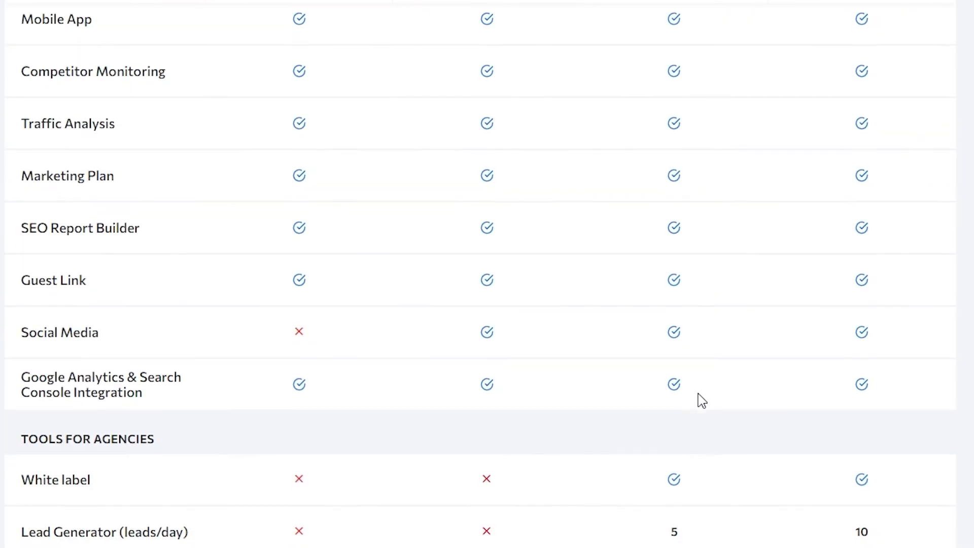
scroll(663, 341, up, 15)
scroll(662, 337, up, 10)
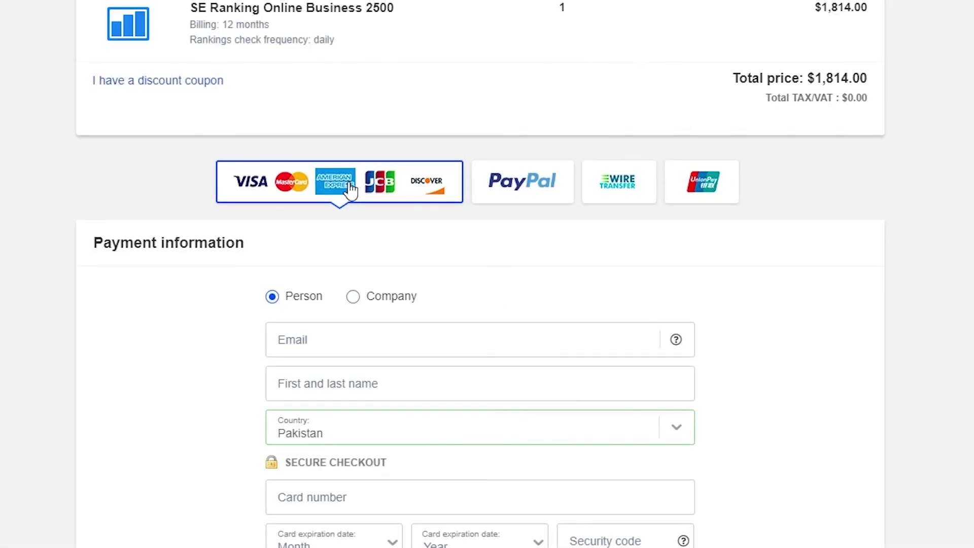
- Select PayPal as the payment method for the $1,814.00 order, closing its login window
click(504, 189)
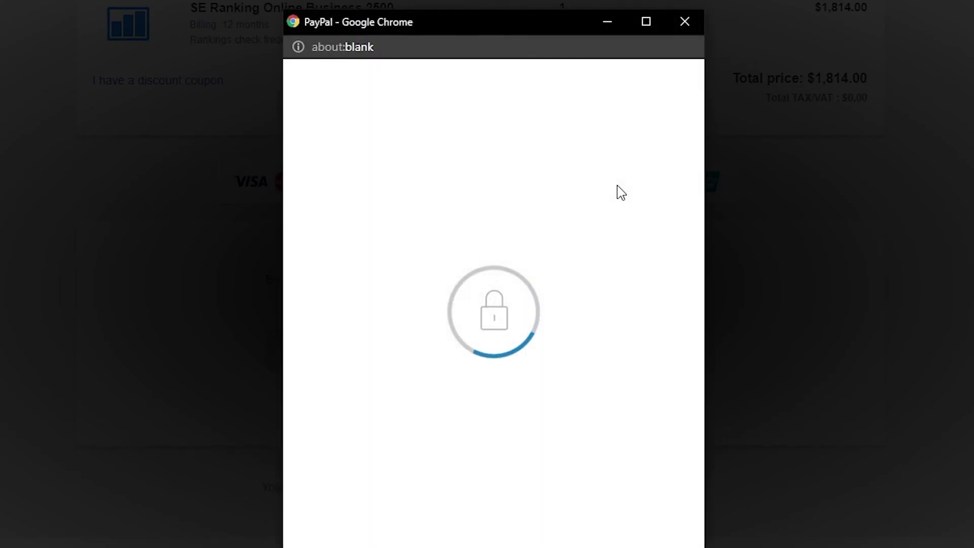
click(682, 23)
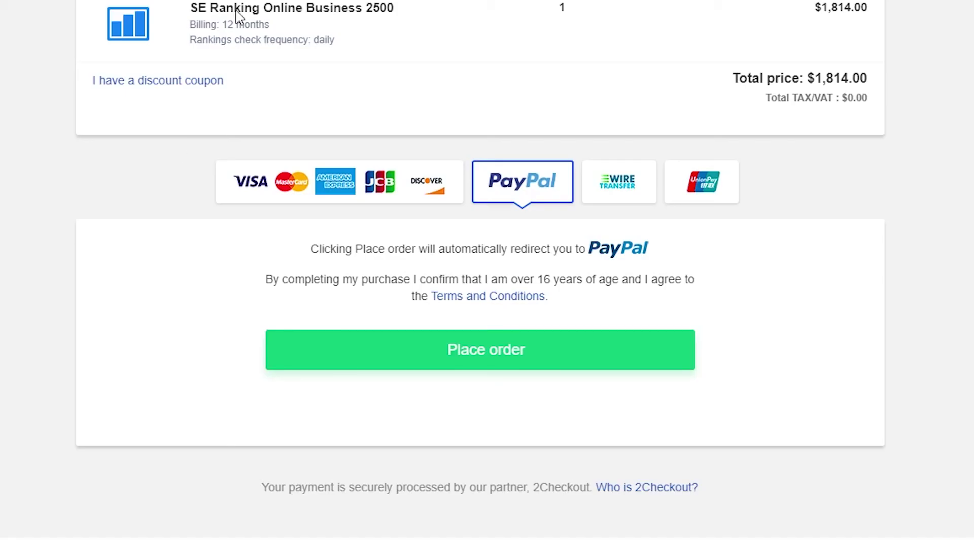